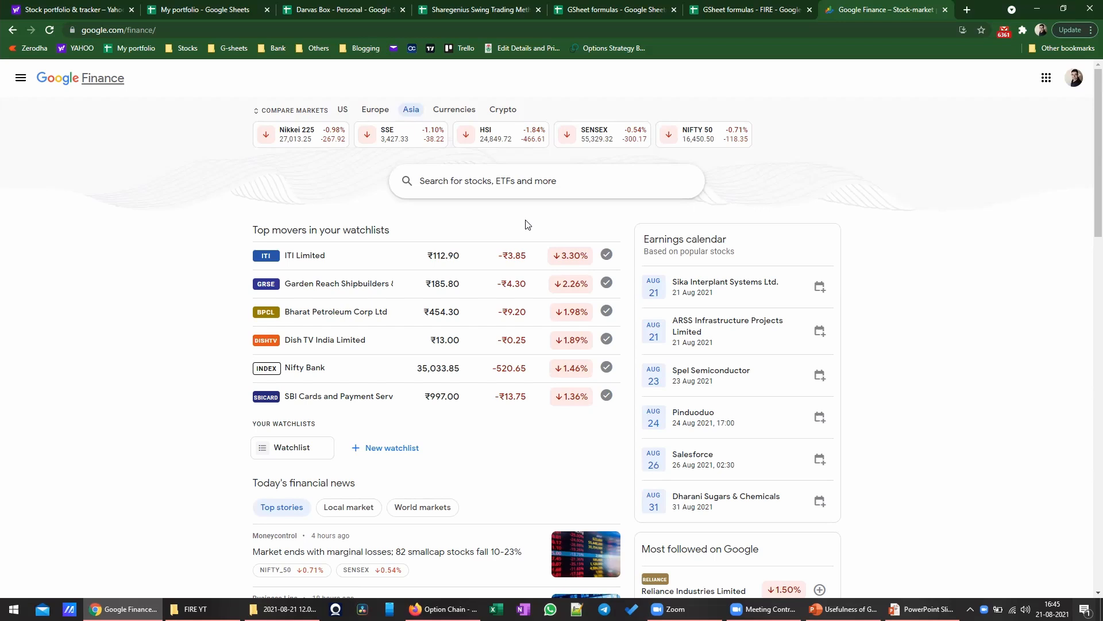
# View the stock symbol in C2 of the GSheet formulas sheet, and open the NSE quote for tcs in Google Finance
pyautogui.hotkey('ctrl', 'shift', 'Tab')
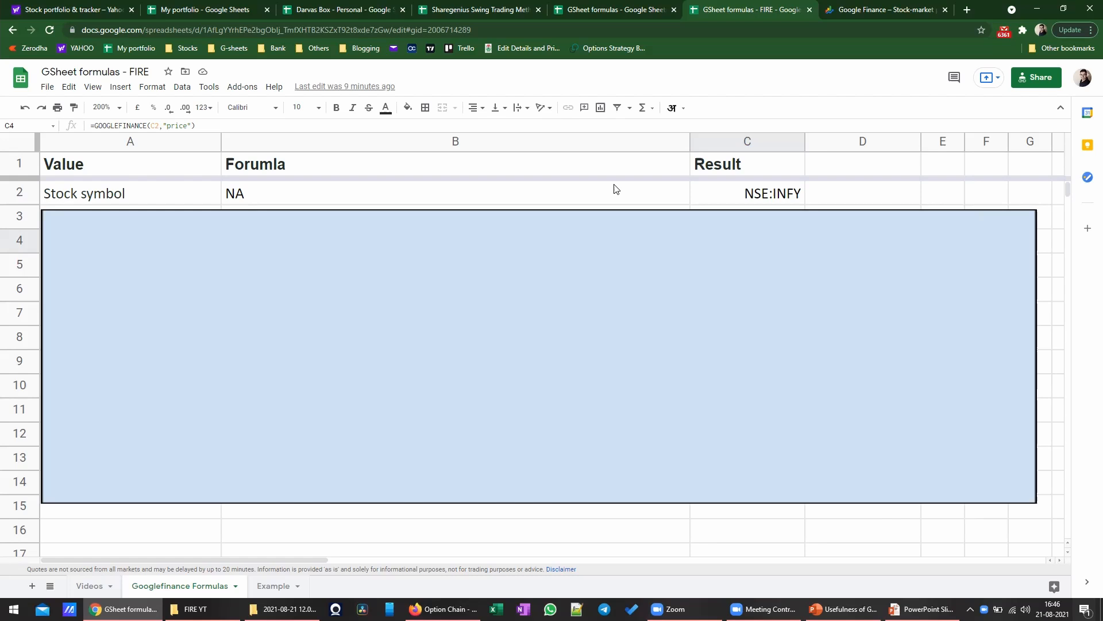
pyautogui.click(732, 193)
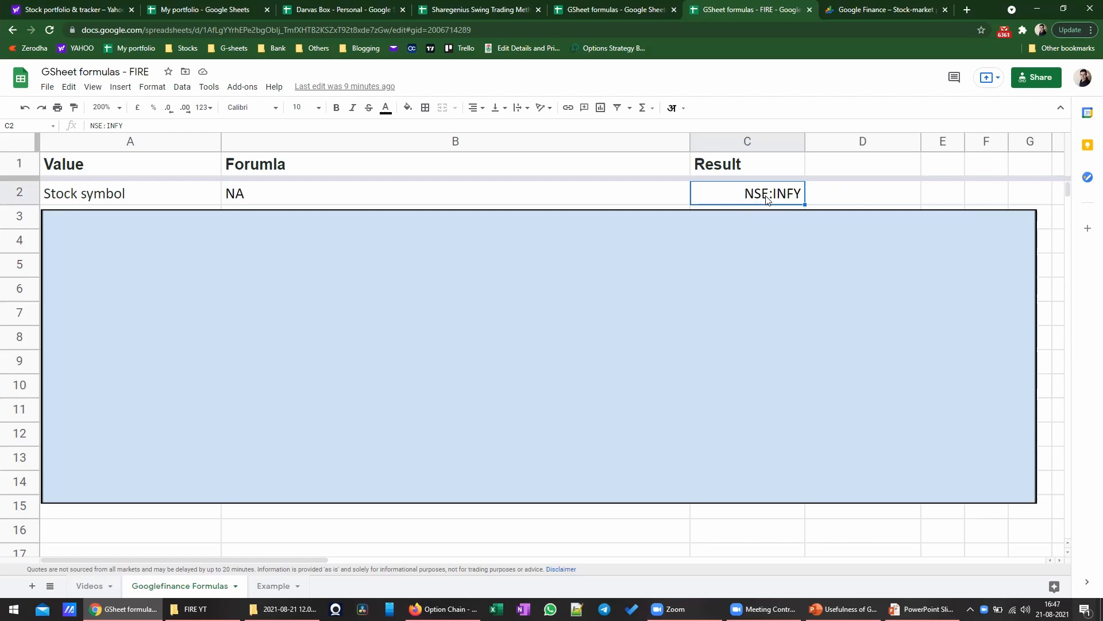
pyautogui.hotkey('ctrl', 'Tab')
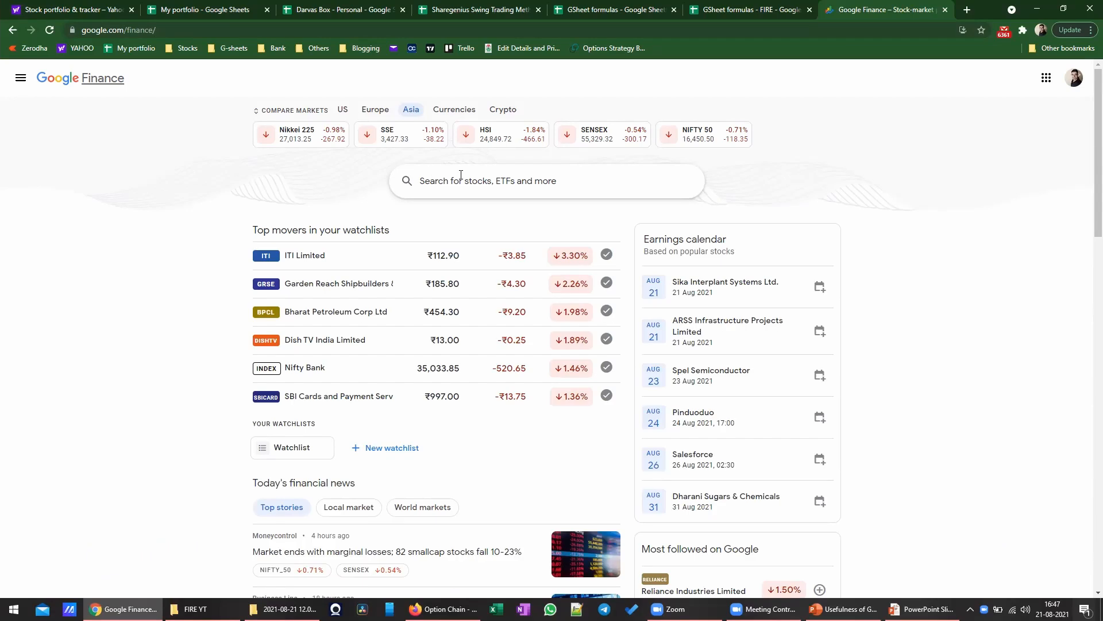
pyautogui.click(463, 177)
pyautogui.write('tcs')
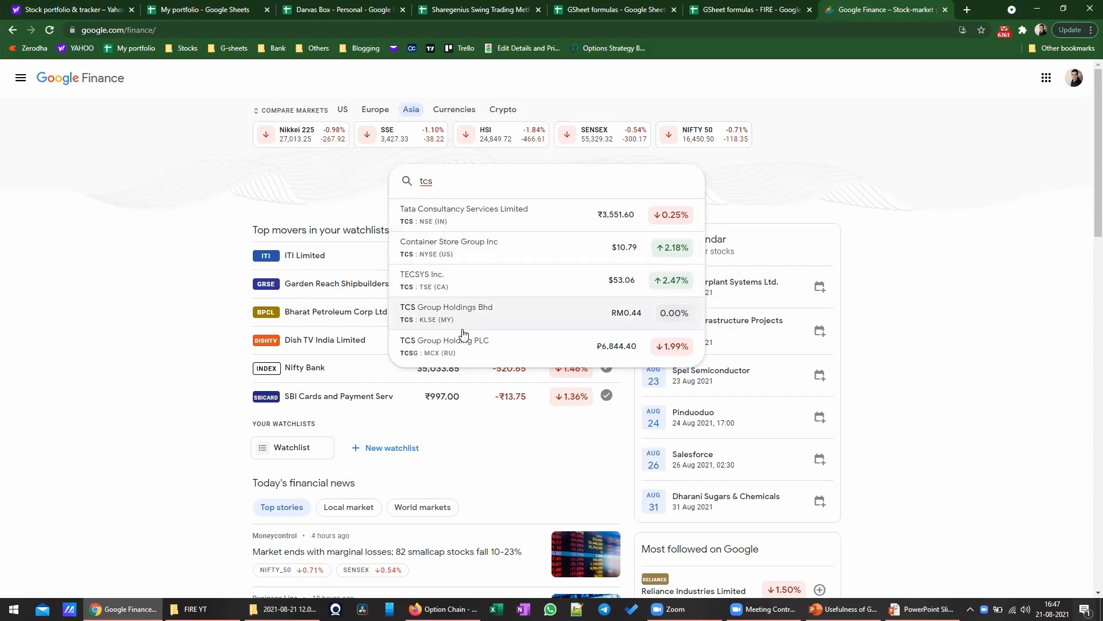
pyautogui.click(461, 223)
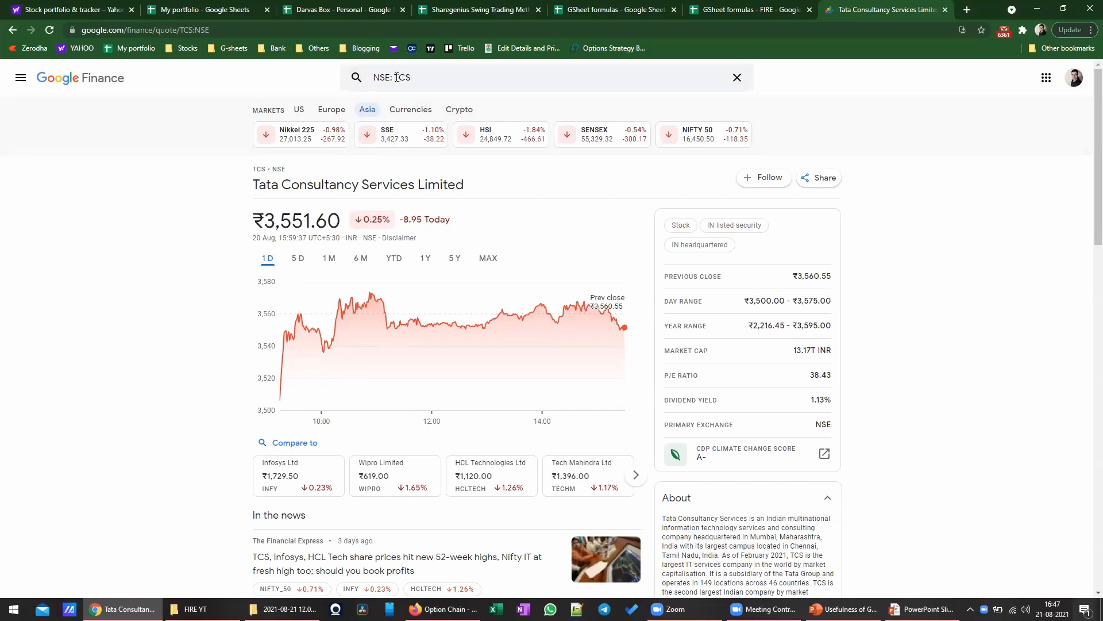
# Remove the space from the quote's search text, copy it as NSE:TCS and paste it into cell D2 of the formulas sheet
pyautogui.click(395, 77)
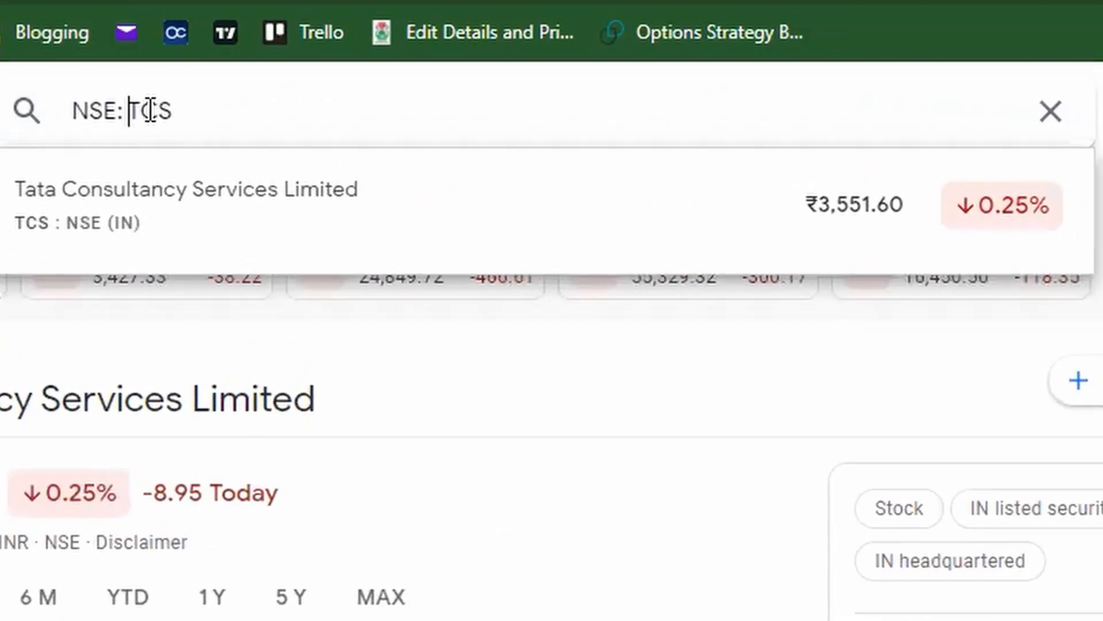
pyautogui.press('BackSpace')
pyautogui.hotkey('ctrl', 'a')
pyautogui.hotkey('ctrl', 'c')
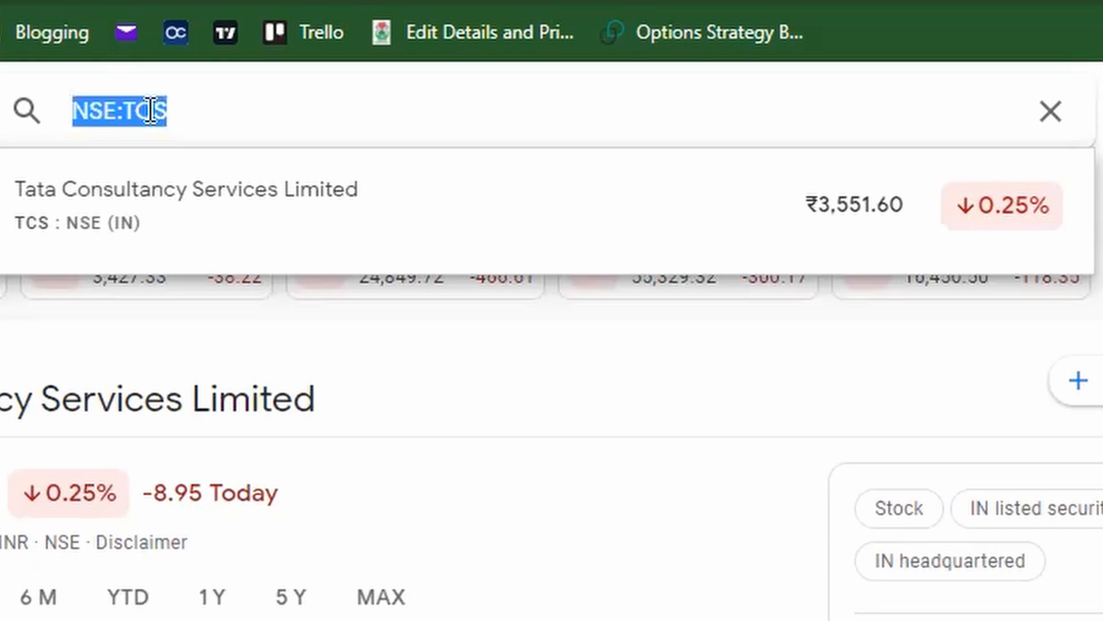
pyautogui.click(1063, 112)
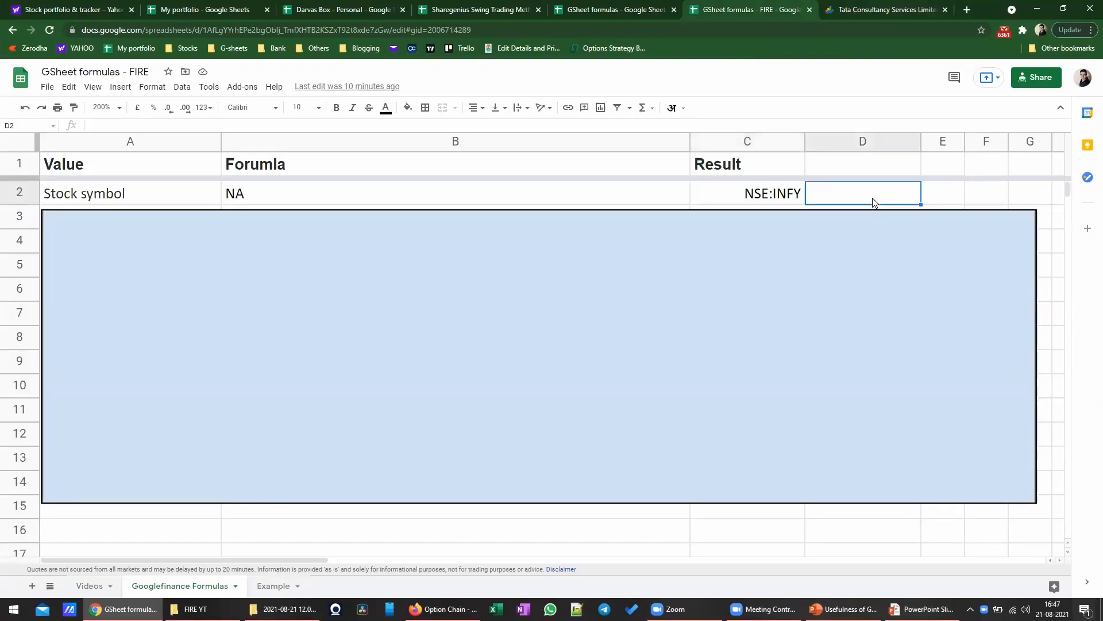
pyautogui.hotkey('ctrl', 'v')
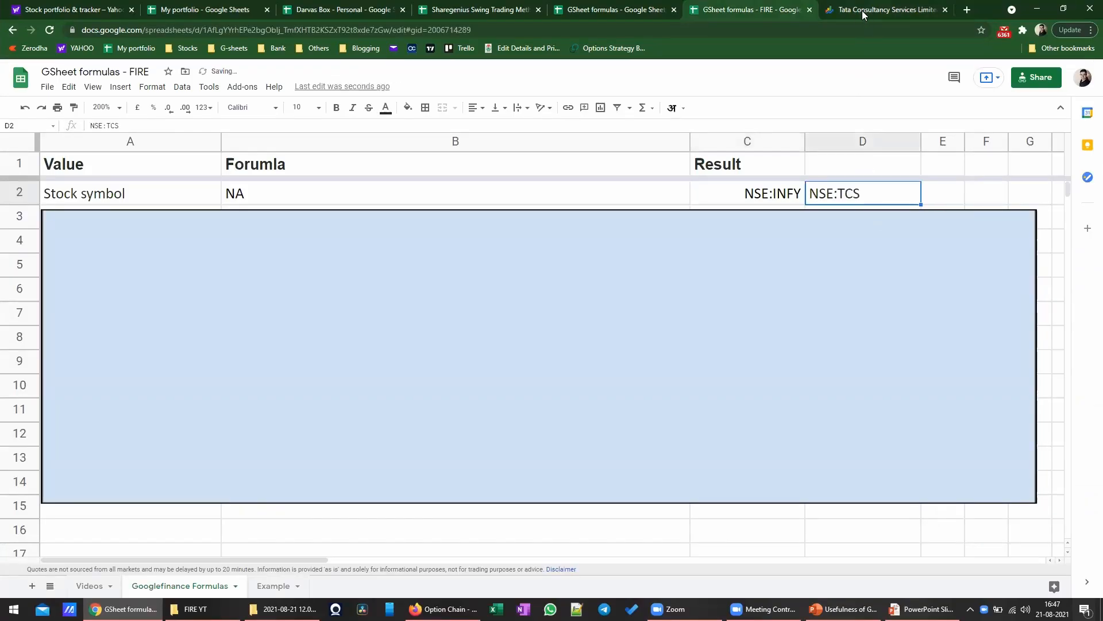
# Switch to Google Finance, search for nasdaq 100 etf and open the NSE listing of Motilal Oswal NASDAQ 100 ETF
pyautogui.click(862, 10)
pyautogui.press('BackSpace')
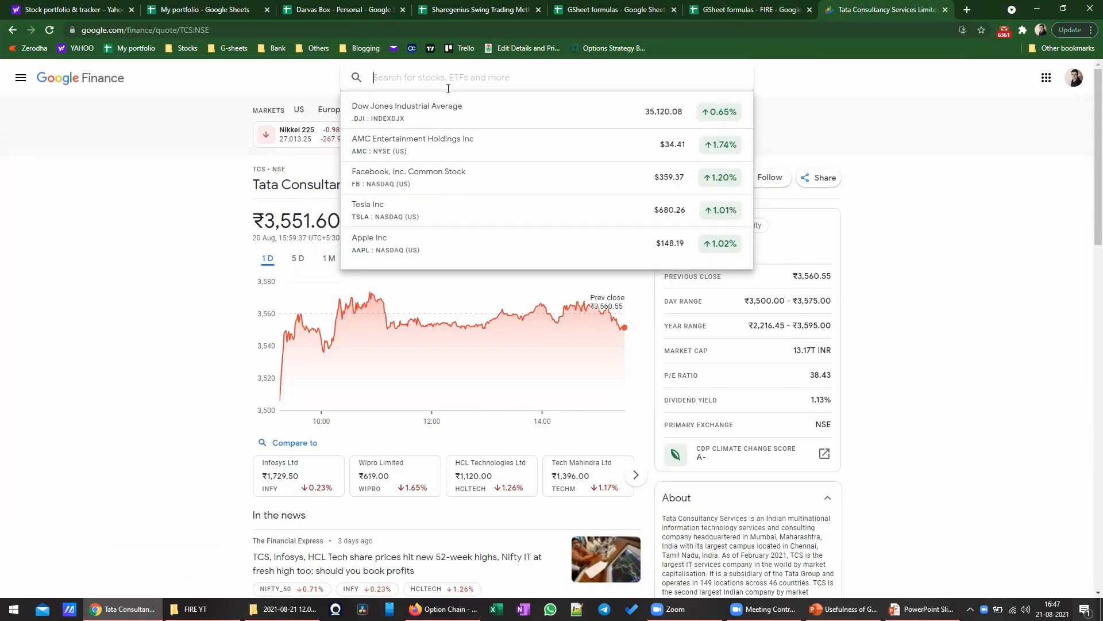
pyautogui.write('nasdaq 100')
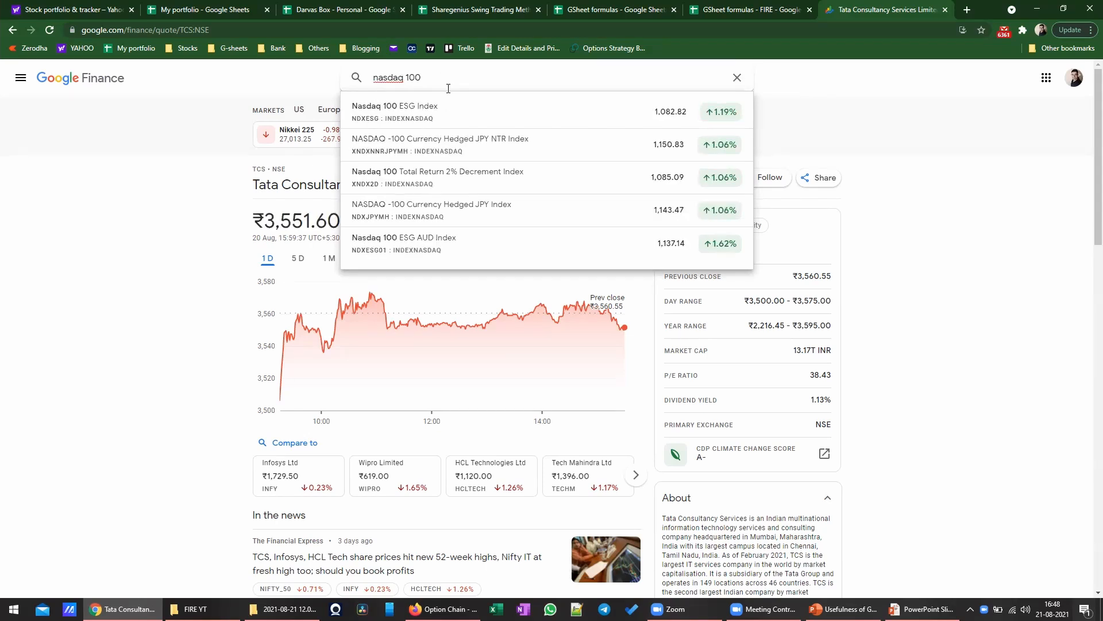
pyautogui.write(' etf')
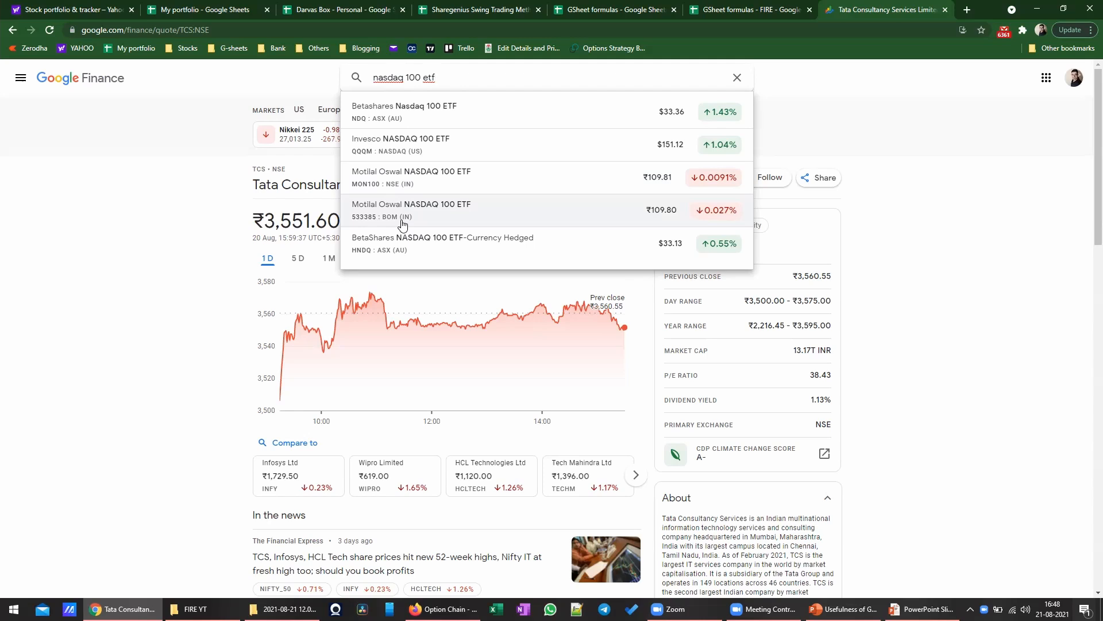
pyautogui.click(397, 175)
# Repeat the nasdaq 100 etf search, open the BOM listing of Motilal Oswal NASDAQ 100 ETF and highlight its exchange prefix
pyautogui.click(397, 78)
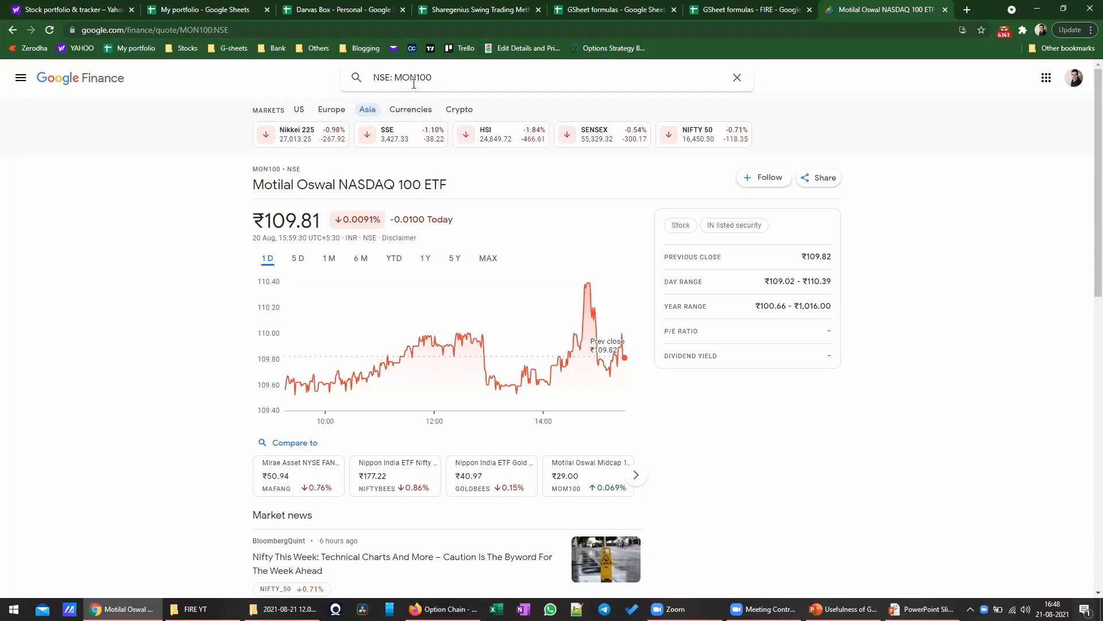
pyautogui.hotkey('shift', 'Home')
pyautogui.press('BackSpace')
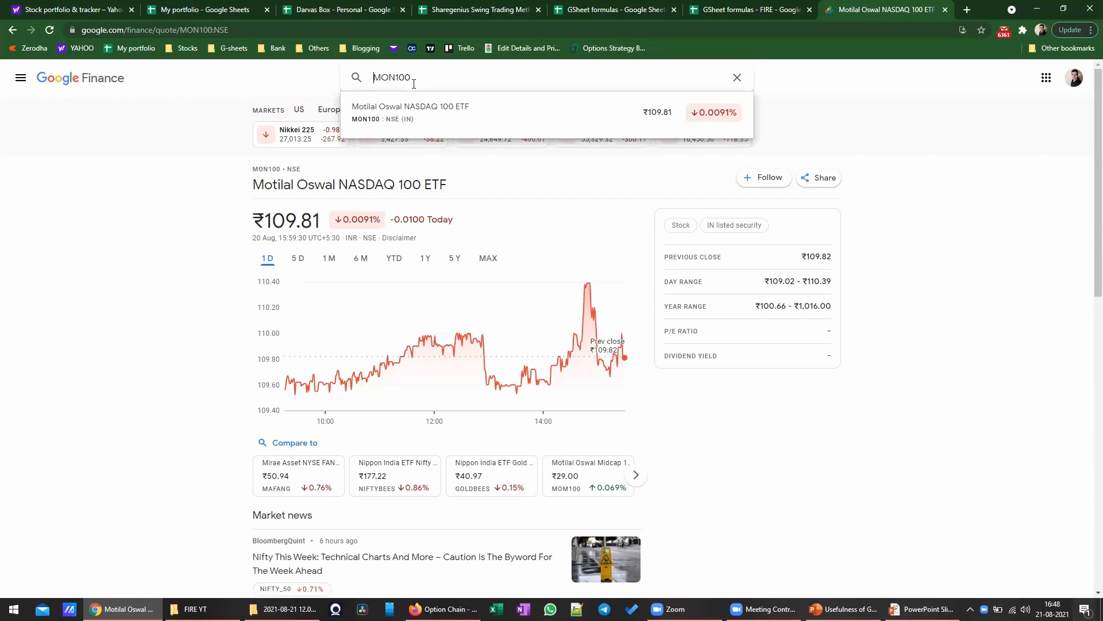
pyautogui.moveTo(414, 84); pyautogui.dragTo(371, 87)
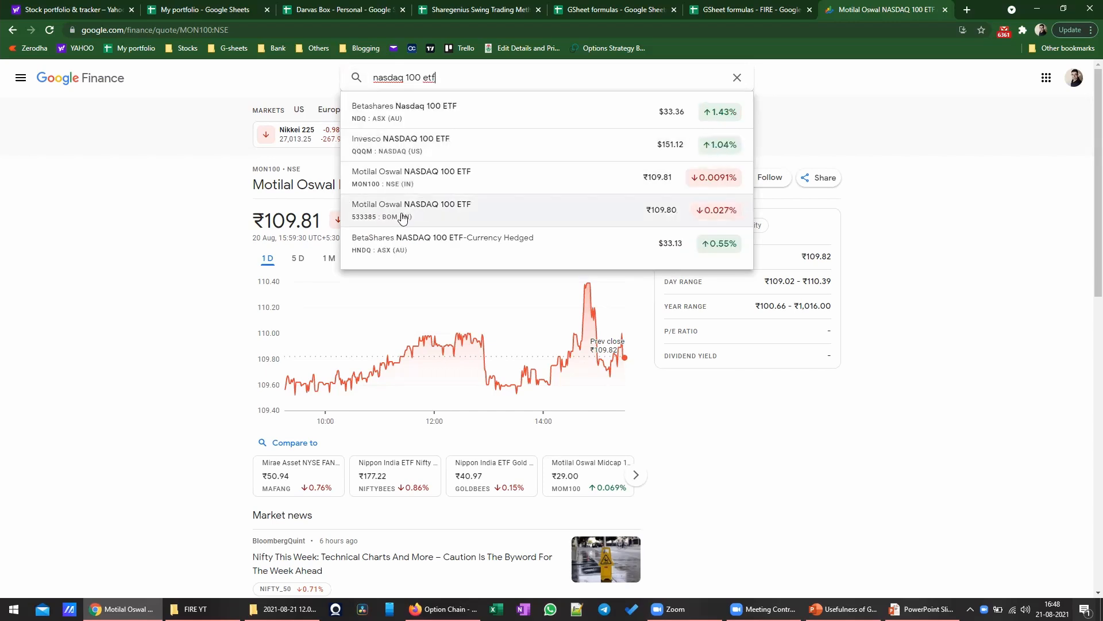
pyautogui.click(404, 214)
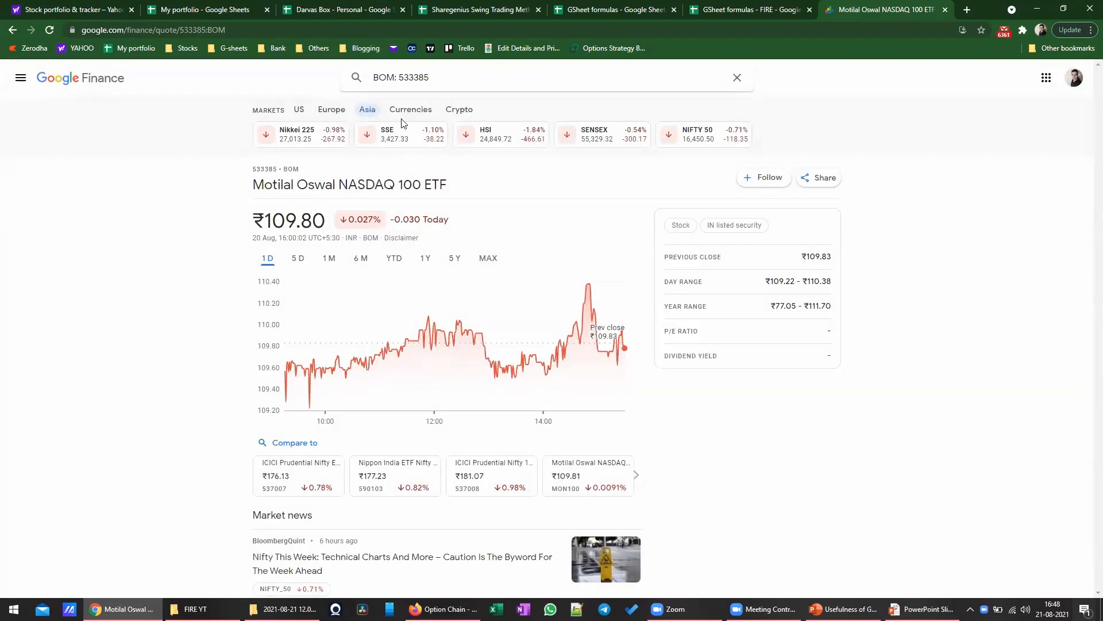
pyautogui.doubleClick(375, 78)
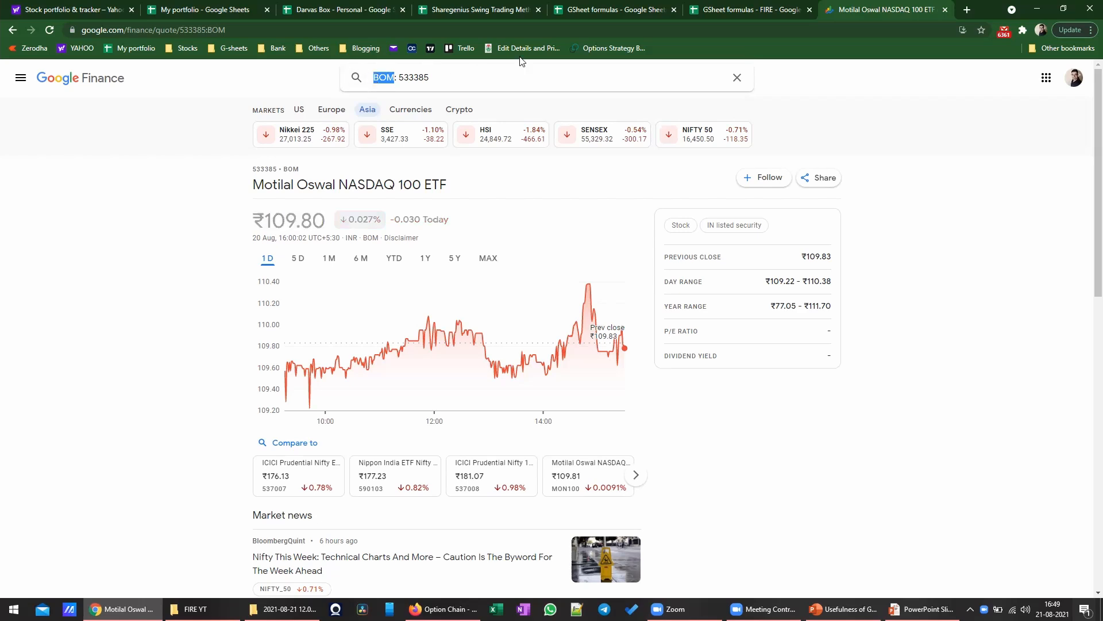
# In the formulas sheet, move the blue cover shape down one row to uncover the stock name row, and inspect B3 and C3
pyautogui.click(751, 10)
pyautogui.moveTo(765, 246)
pyautogui.mouseDown()
pyautogui.moveTo(764, 234)
pyautogui.moveTo(753, 259)
pyautogui.mouseUp()
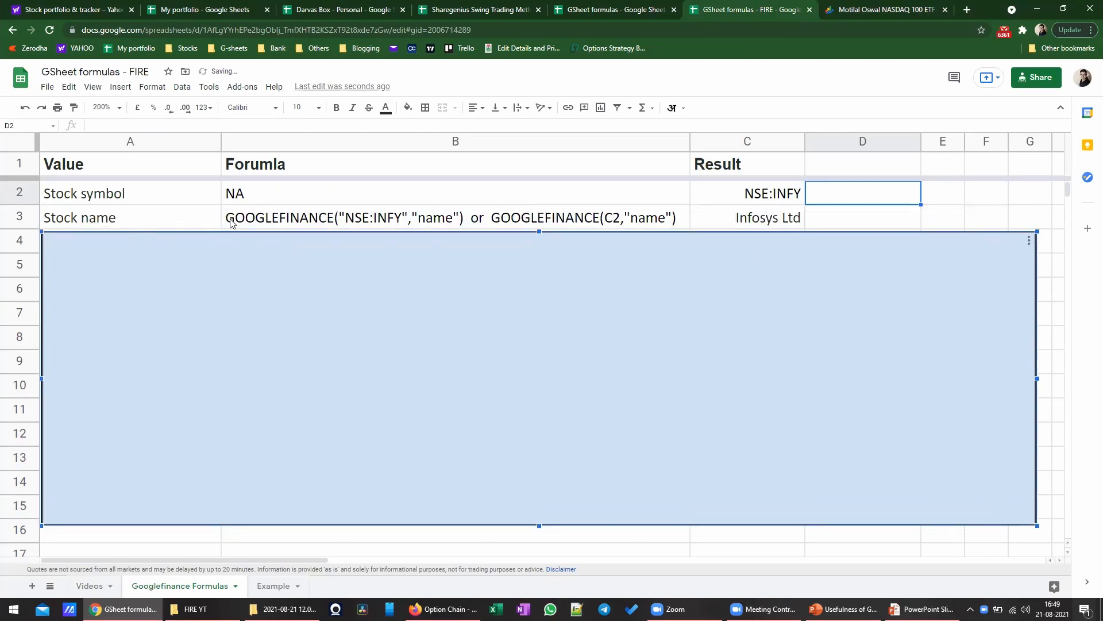
pyautogui.click(392, 220)
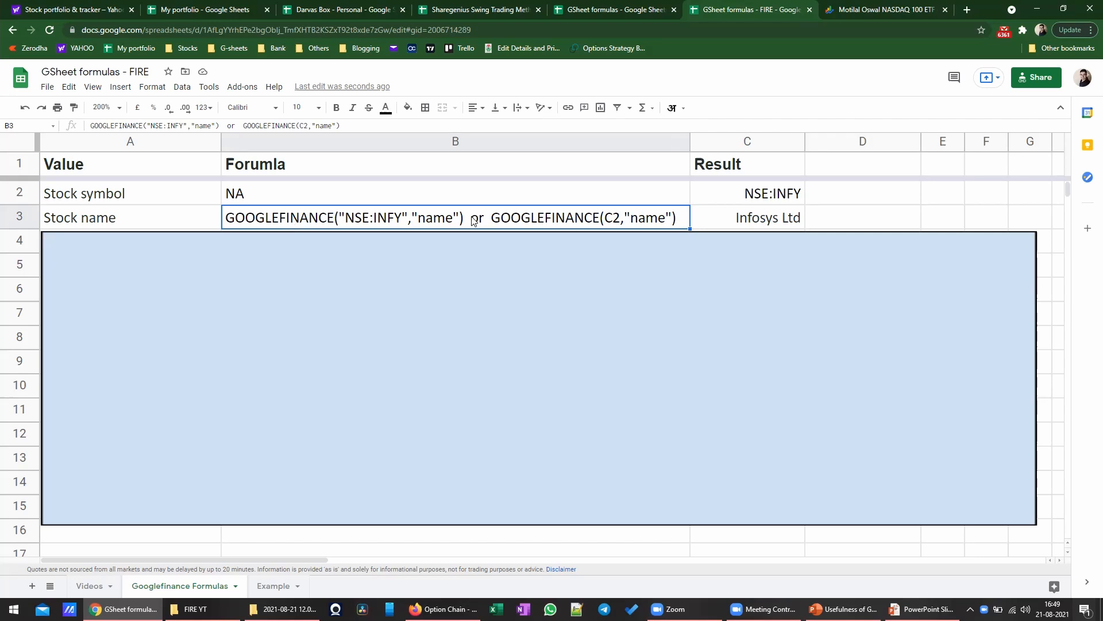
pyautogui.click(741, 220)
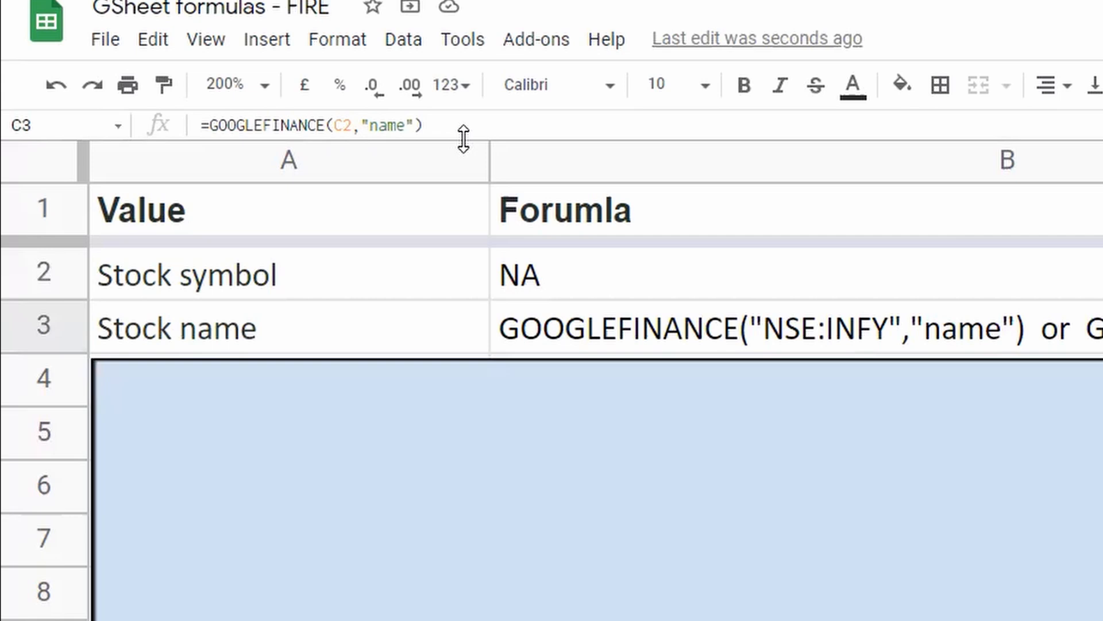
# Copy the first stock name formula from B3 and enter it in D3 as =GOOGLEFINANCE("NSE:INFY","name")
pyautogui.click(889, 333)
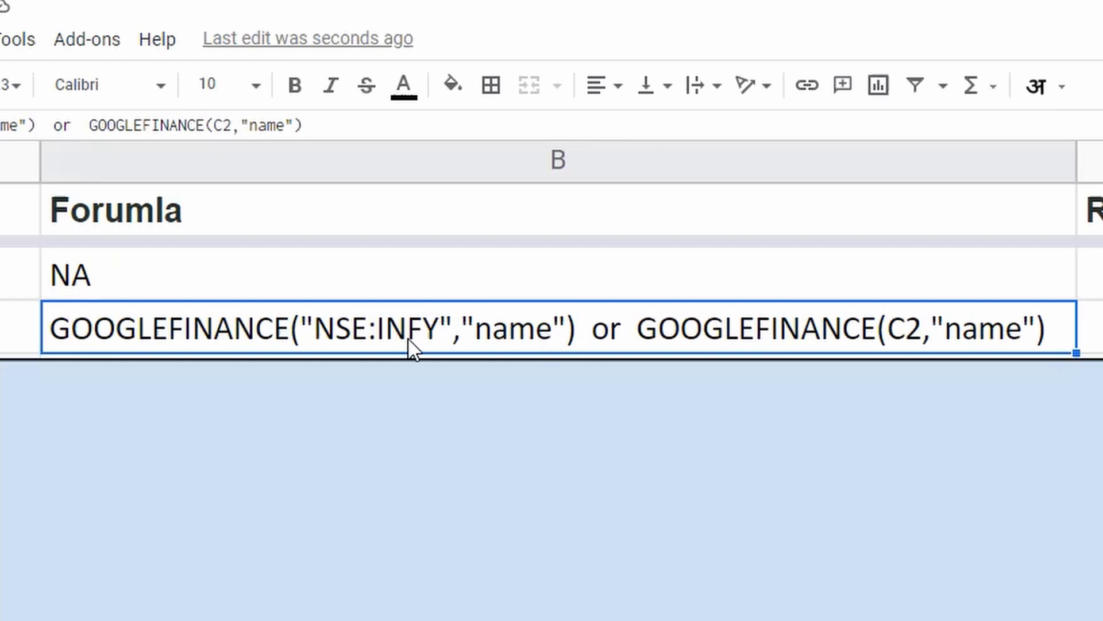
pyautogui.doubleClick(575, 331)
pyautogui.moveTo(573, 326); pyautogui.dragTo(30, 336)
pyautogui.hotkey('ctrl', 'c')
pyautogui.press('Escape')
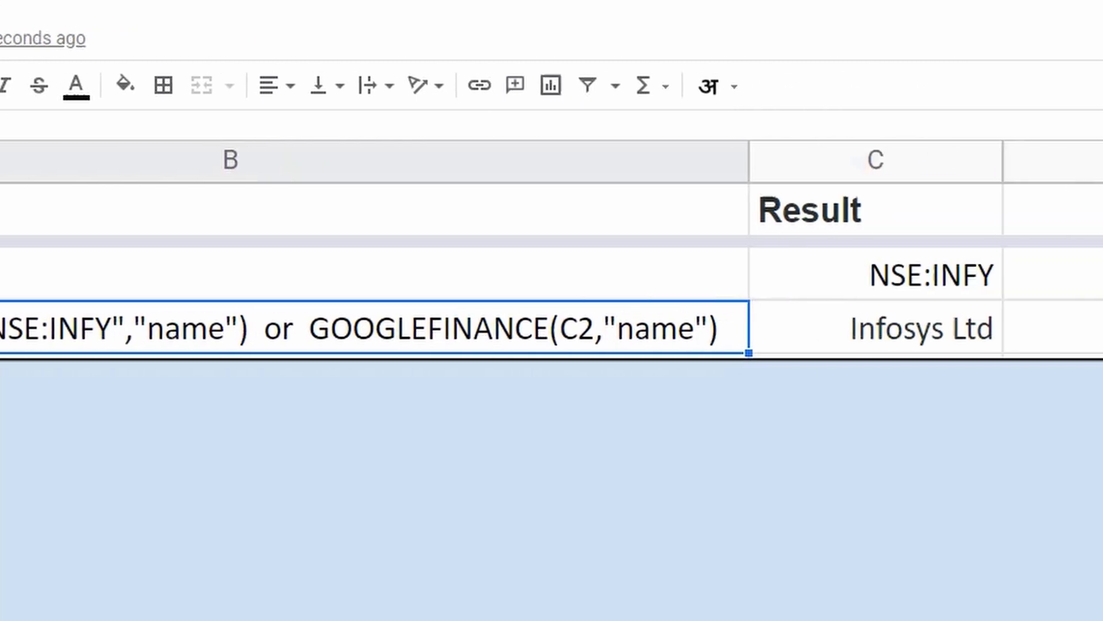
pyautogui.click(722, 325)
pyautogui.write('=')
pyautogui.hotkey('ctrl', 'v')
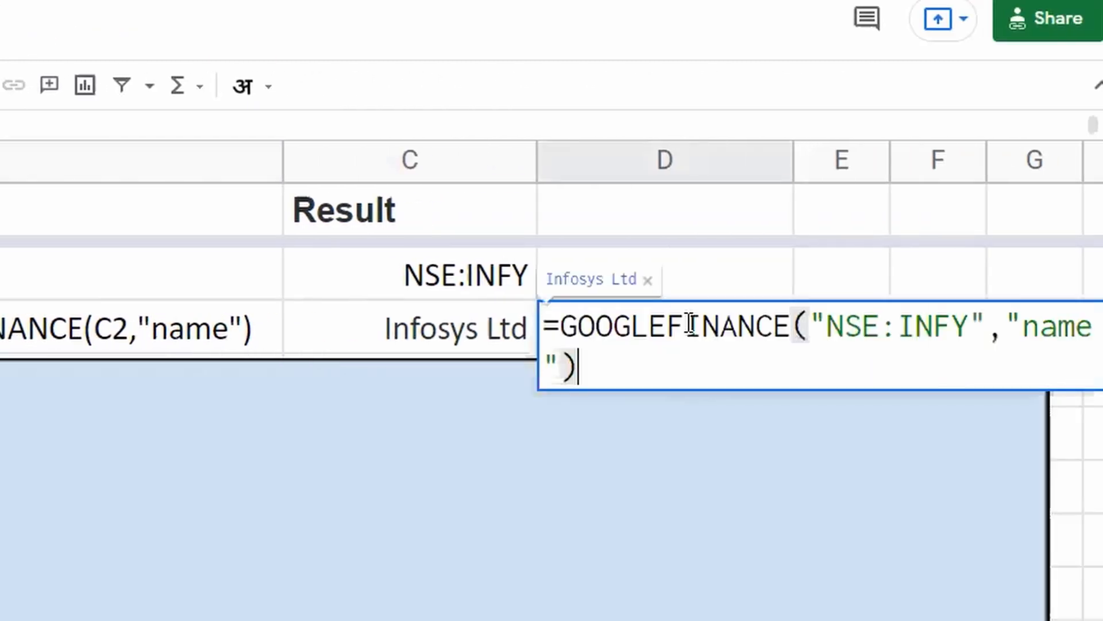
pyautogui.press('Return')
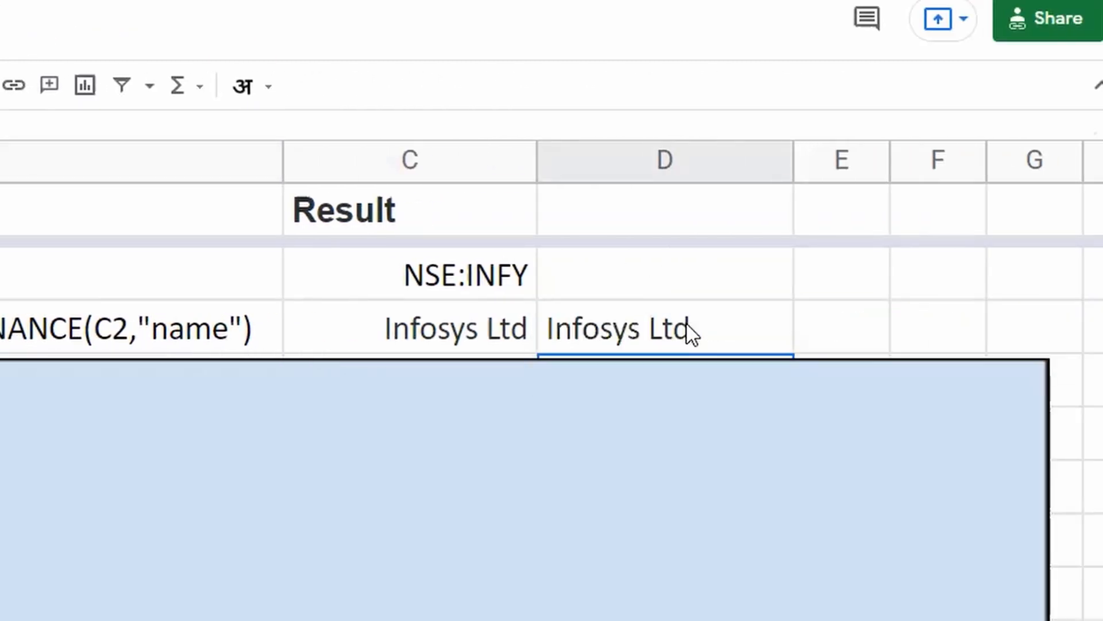
# Test the formula in D3 with the ticker NSE:TCS and clear the cell
pyautogui.click(688, 323)
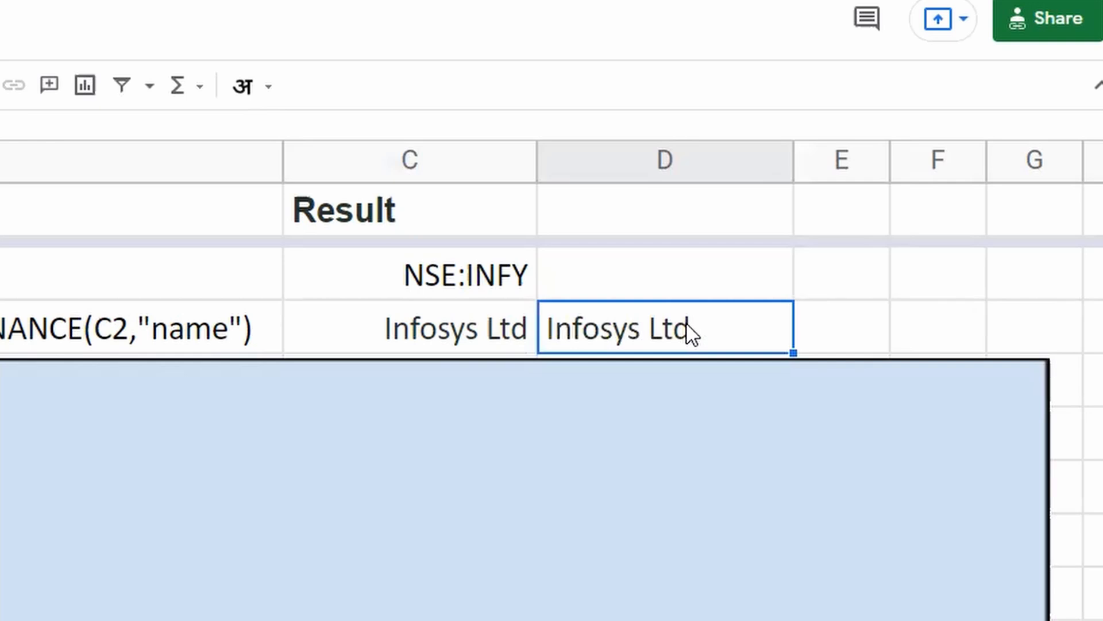
pyautogui.press('F2')
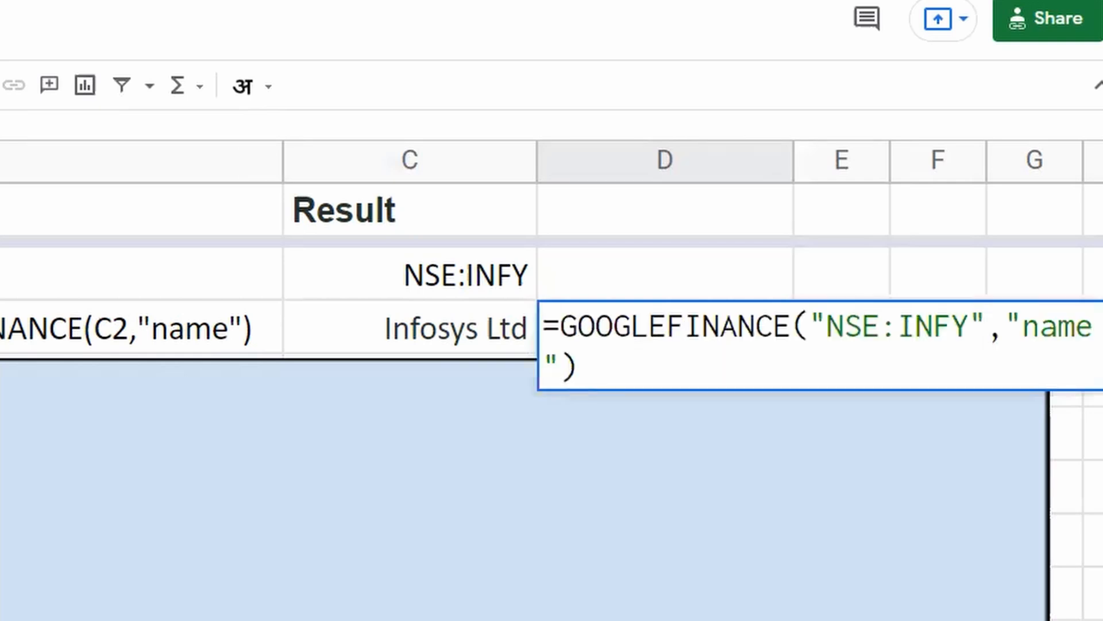
pyautogui.press('BackSpace')
pyautogui.press('BackSpace')
pyautogui.press('BackSpace')
pyautogui.press('BackSpace')
pyautogui.write('TCS')
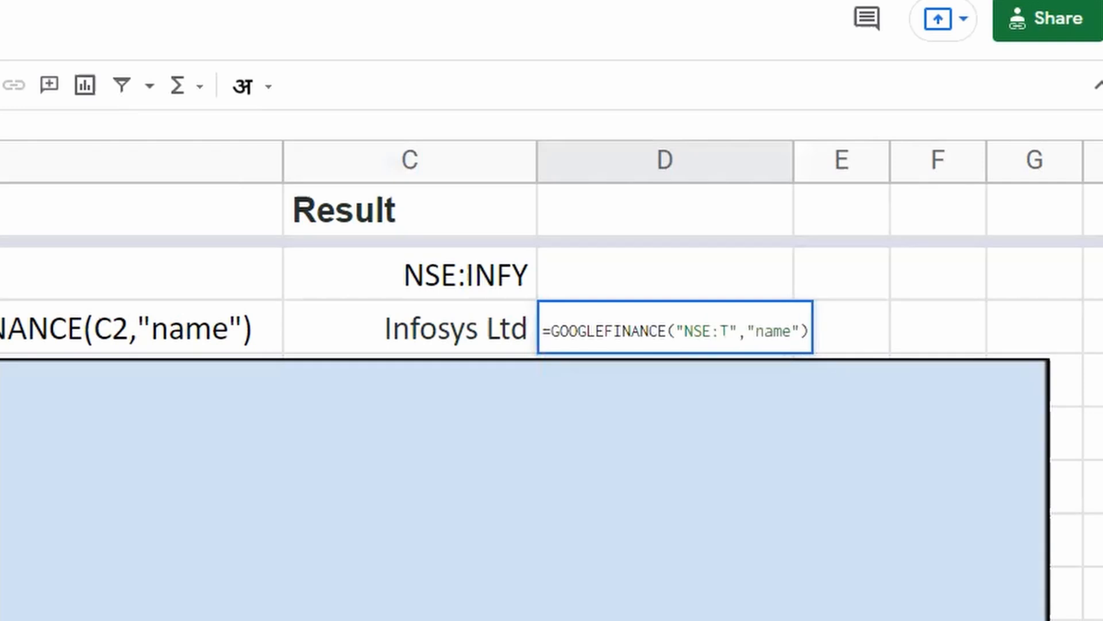
pyautogui.press('Return')
pyautogui.press('Up')
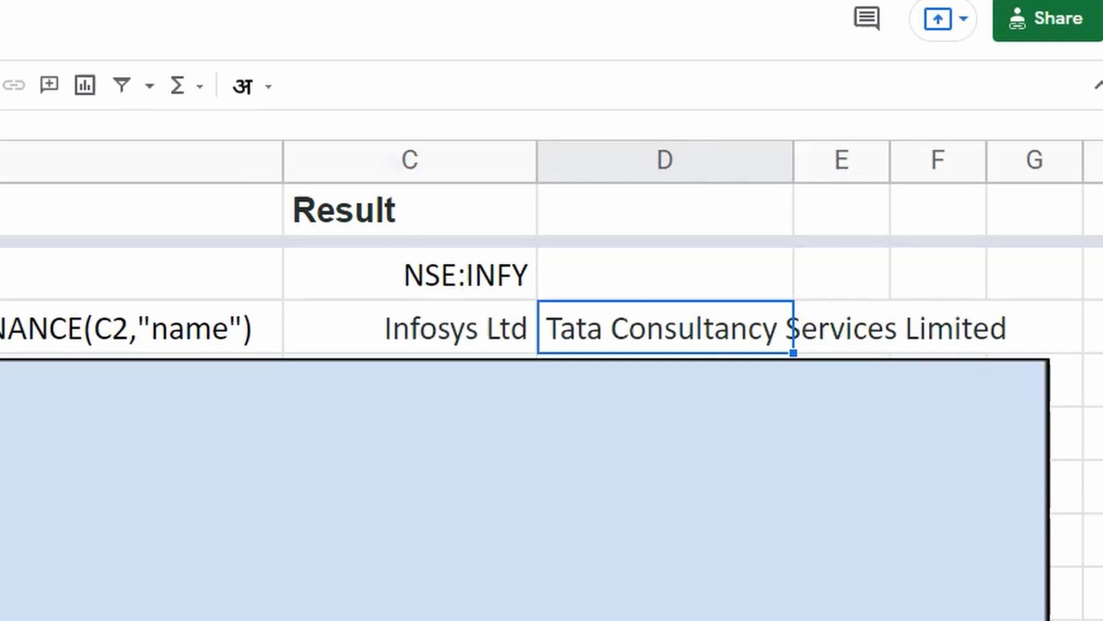
pyautogui.press('Delete')
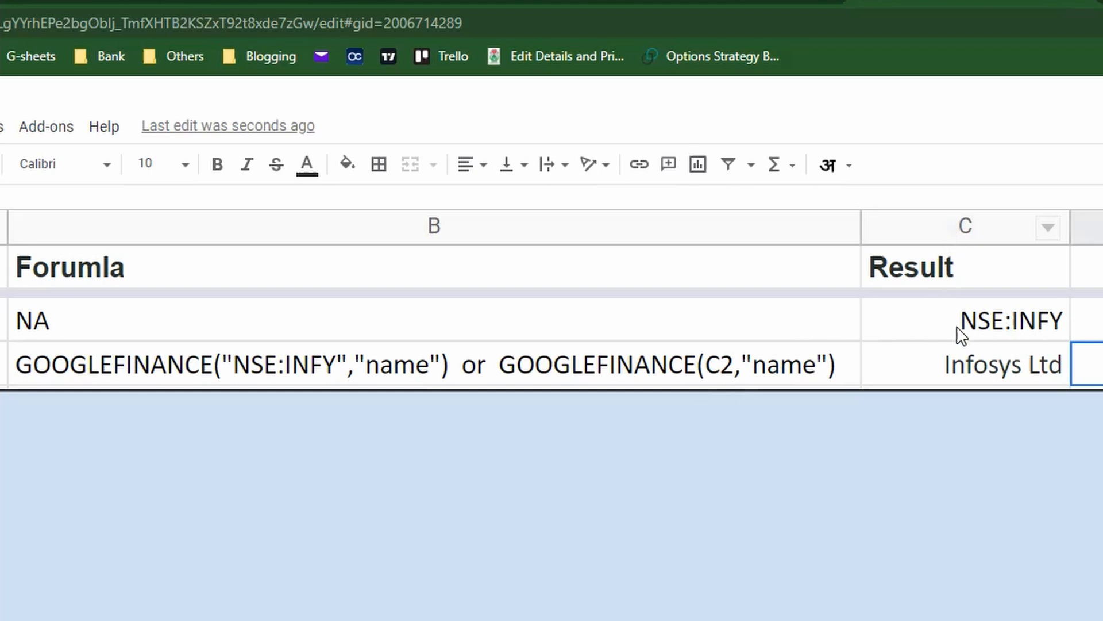
# Examine the symbol in C2 and the stock name formula in C3 that references it
pyautogui.click(983, 325)
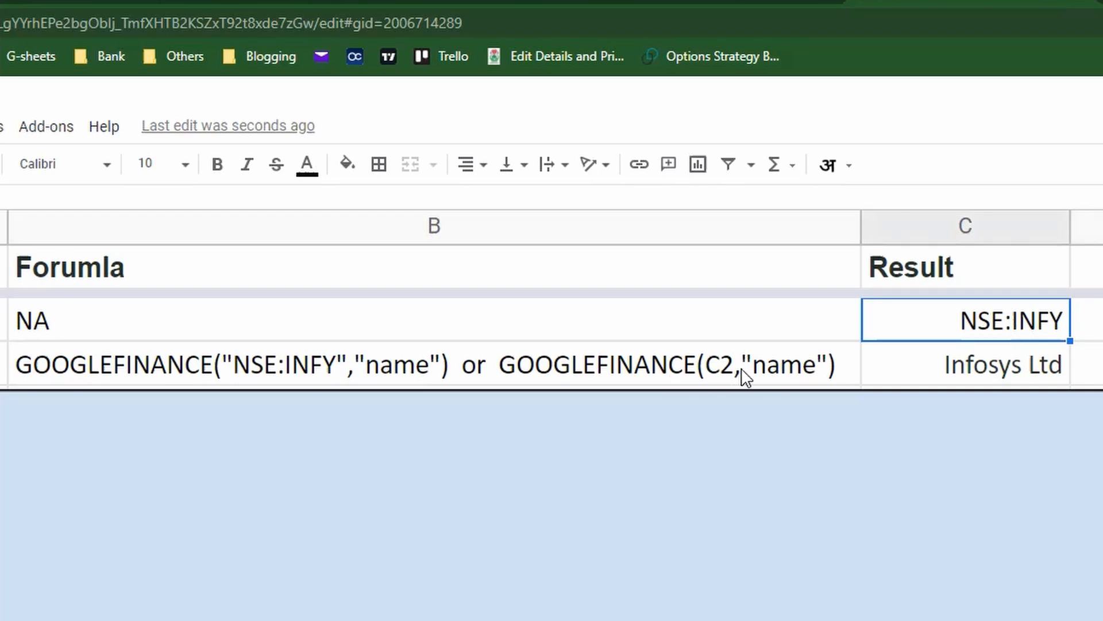
pyautogui.click(947, 370)
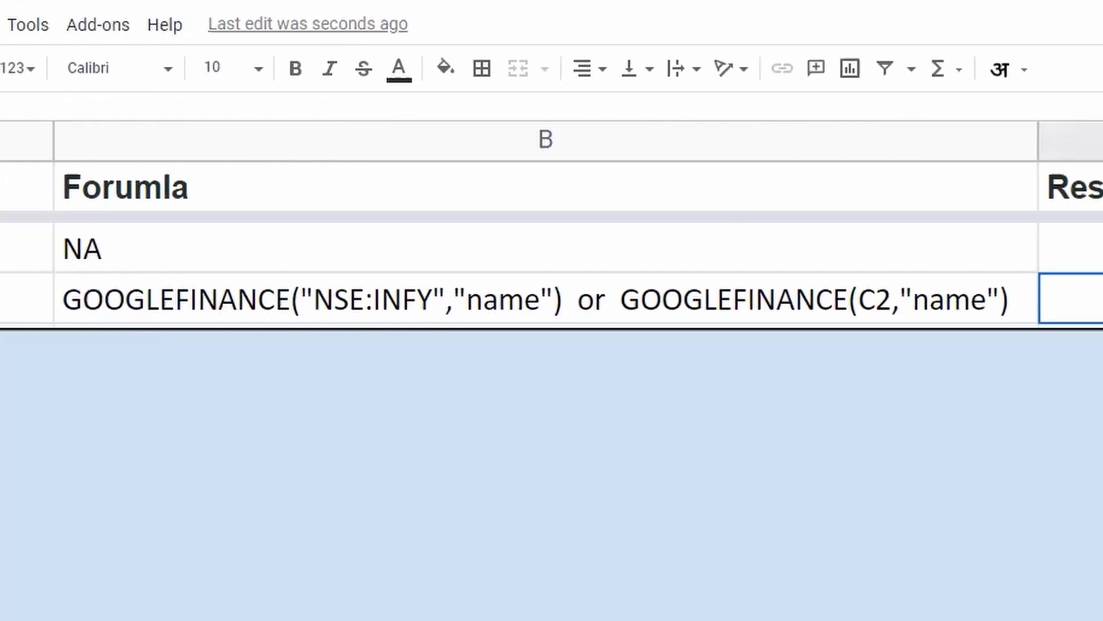
pyautogui.doubleClick(615, 294)
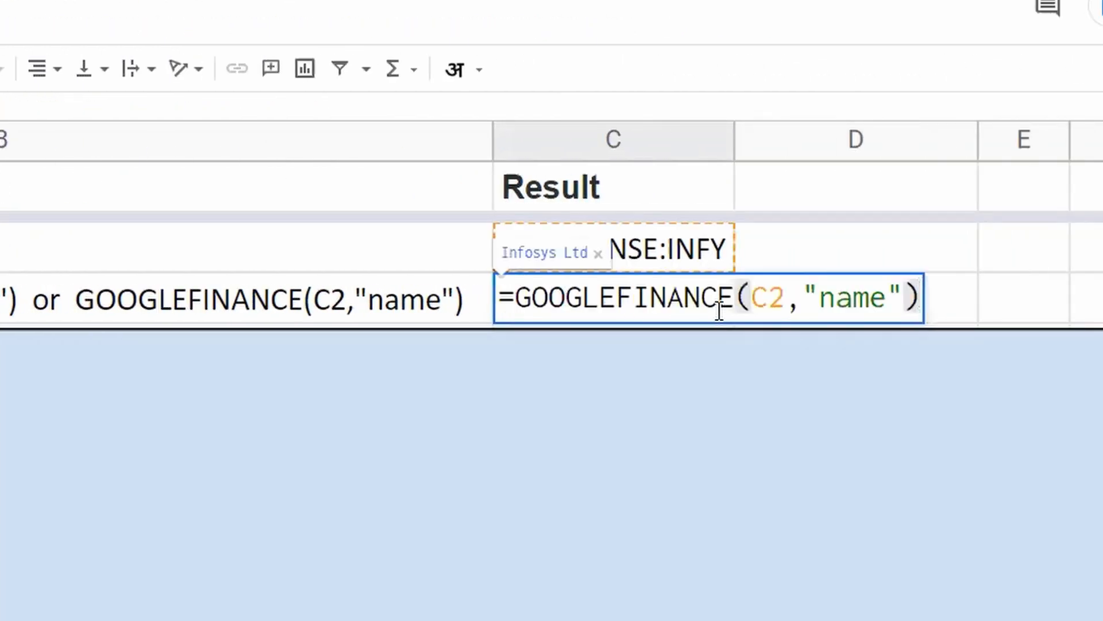
pyautogui.press('Escape')
# Change the stock symbol in C2 to NSE:IOC
pyautogui.click(660, 241)
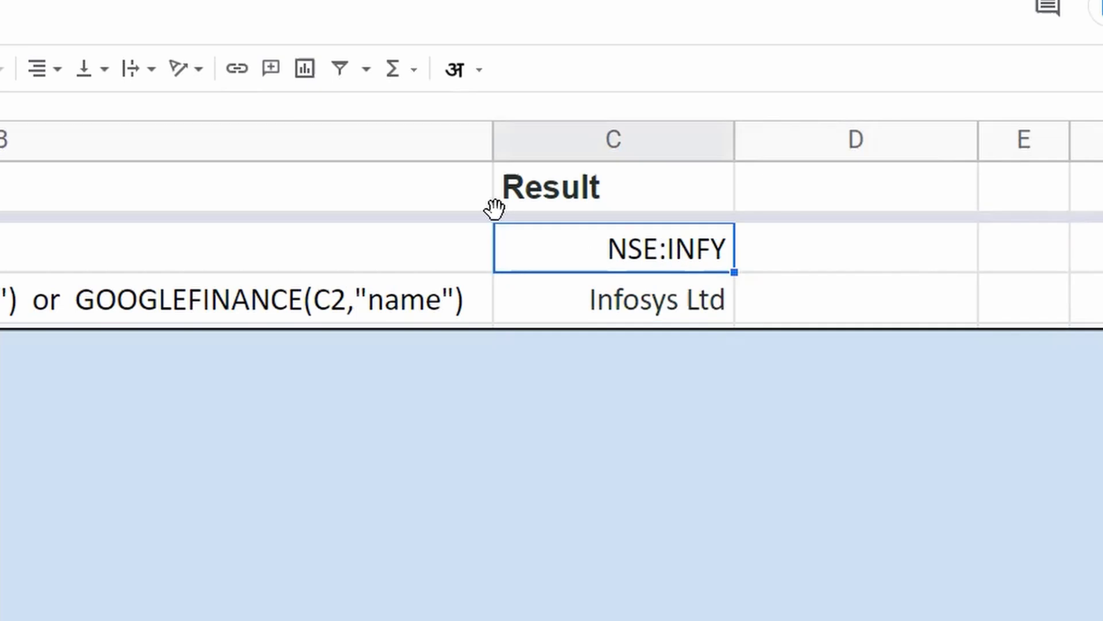
pyautogui.press('F2')
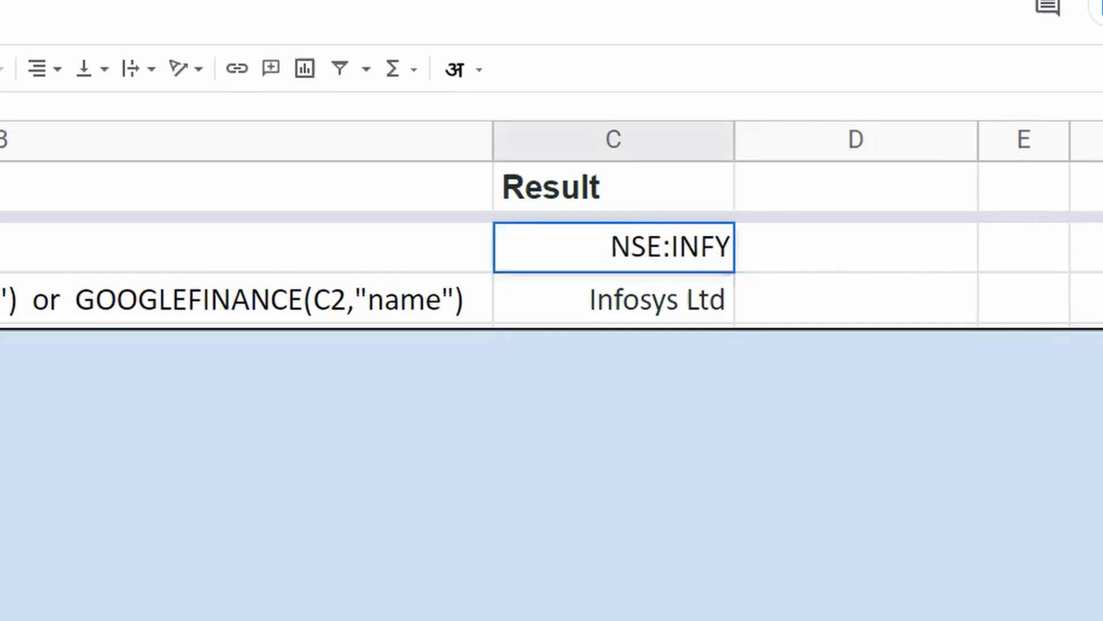
pyautogui.press('BackSpace')
pyautogui.press('BackSpace')
pyautogui.press('BackSpace')
pyautogui.press('BackSpace')
pyautogui.write('IOC')
pyautogui.press('Return')
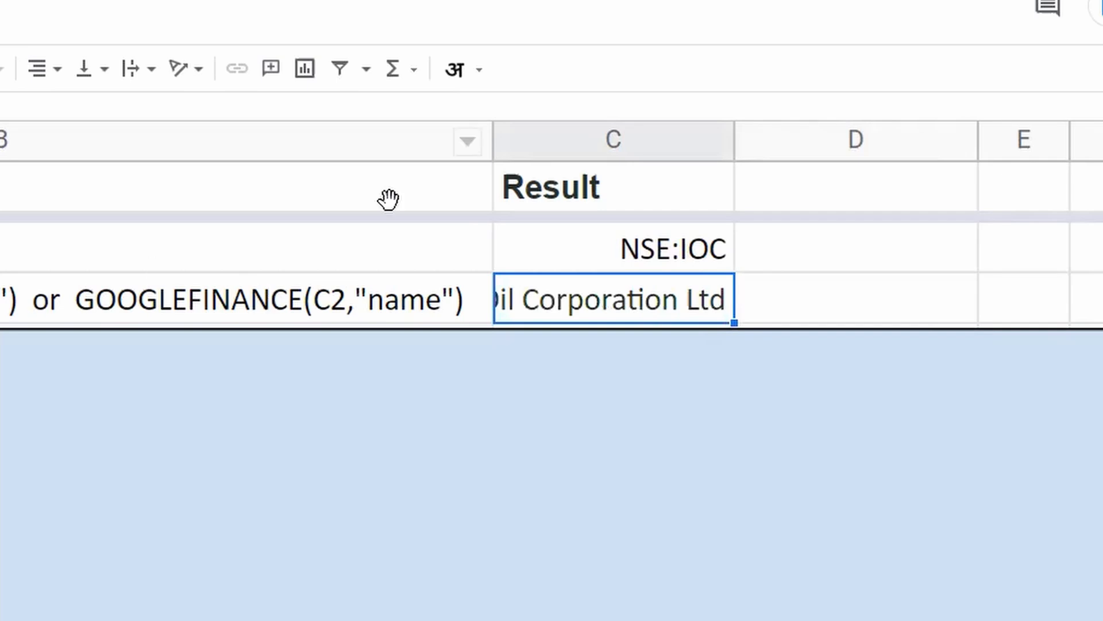
# Fit the width of column C to its contents so the full stock name in C3 shows
pyautogui.doubleClick(727, 139)
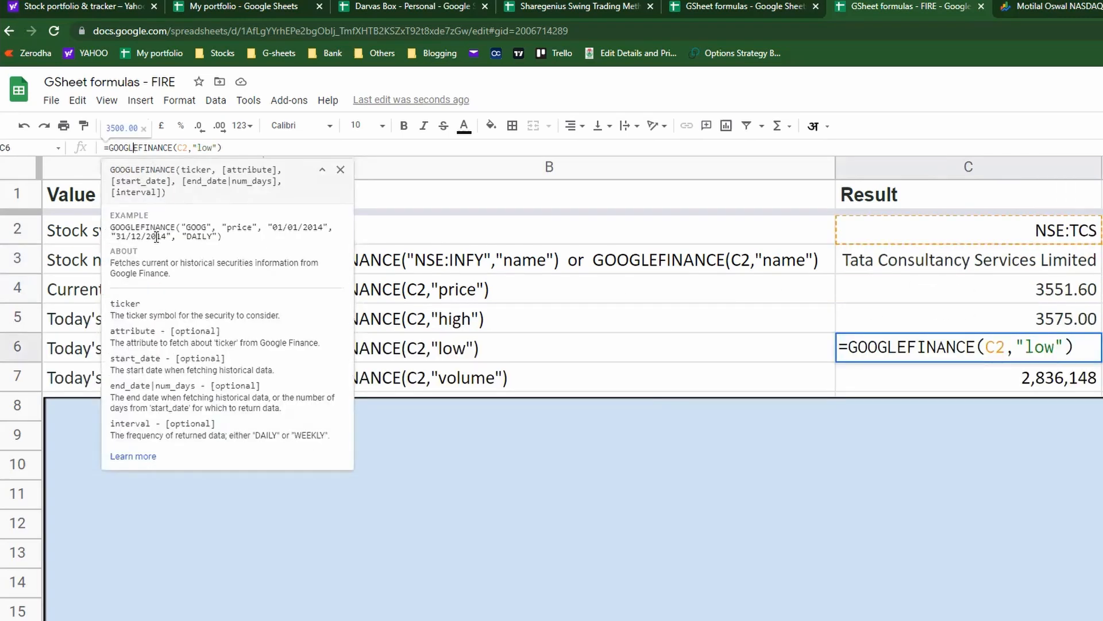
# Open the full GOOGLEFINANCE help article, examine its real-time, historical and mutual fund attributes, and close it
pyautogui.click(130, 457)
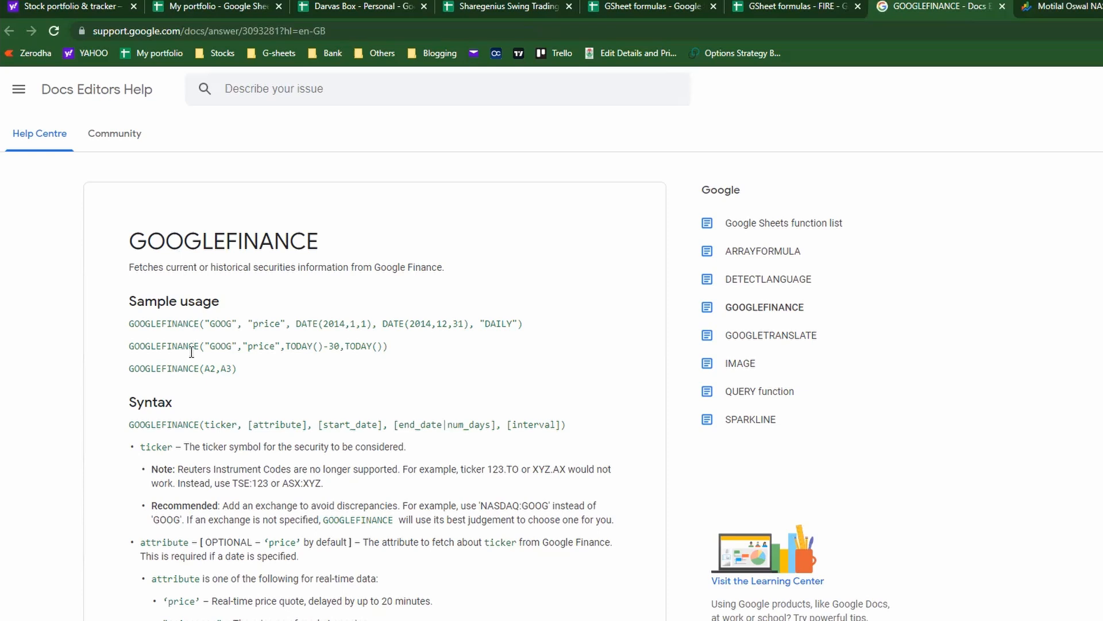
pyautogui.scroll(-5, 192, 347)
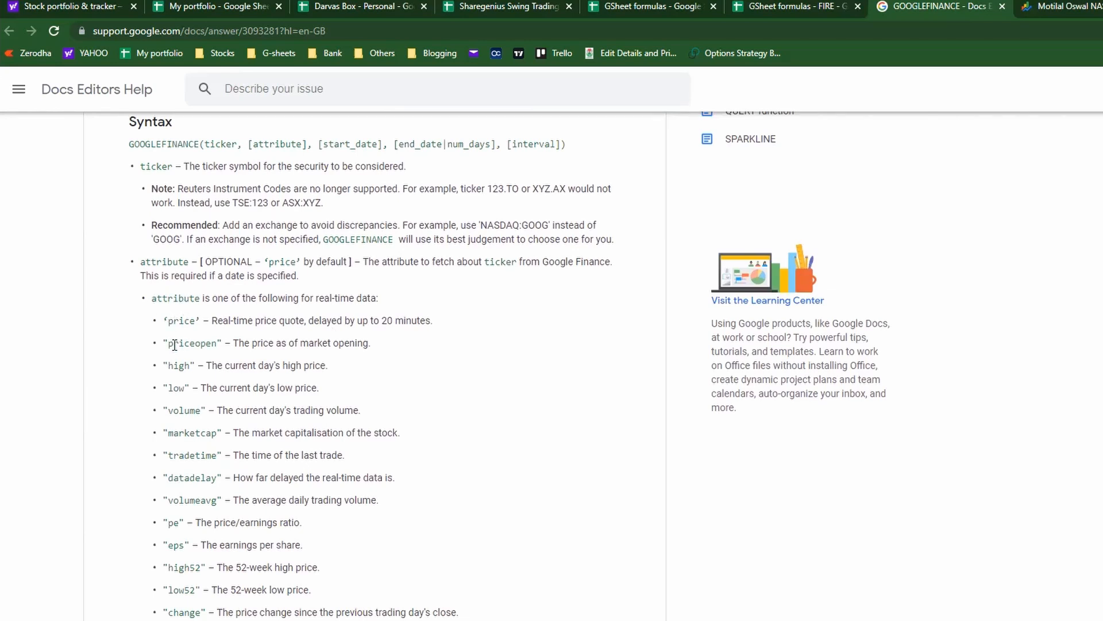
pyautogui.scroll(-2, 192, 517)
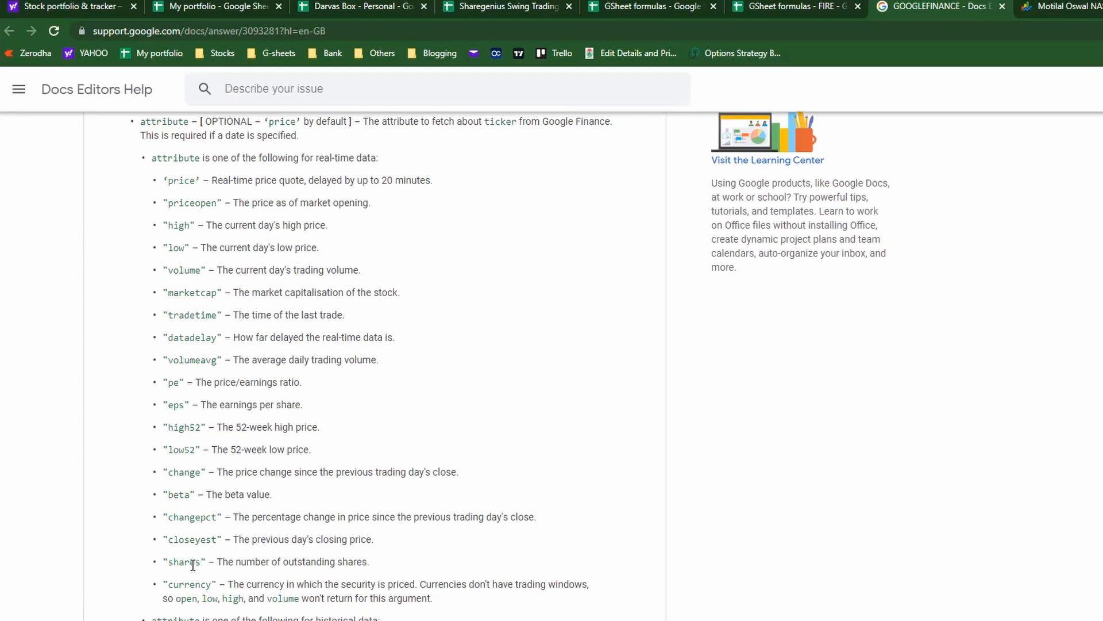
pyautogui.scroll(-9, 193, 564)
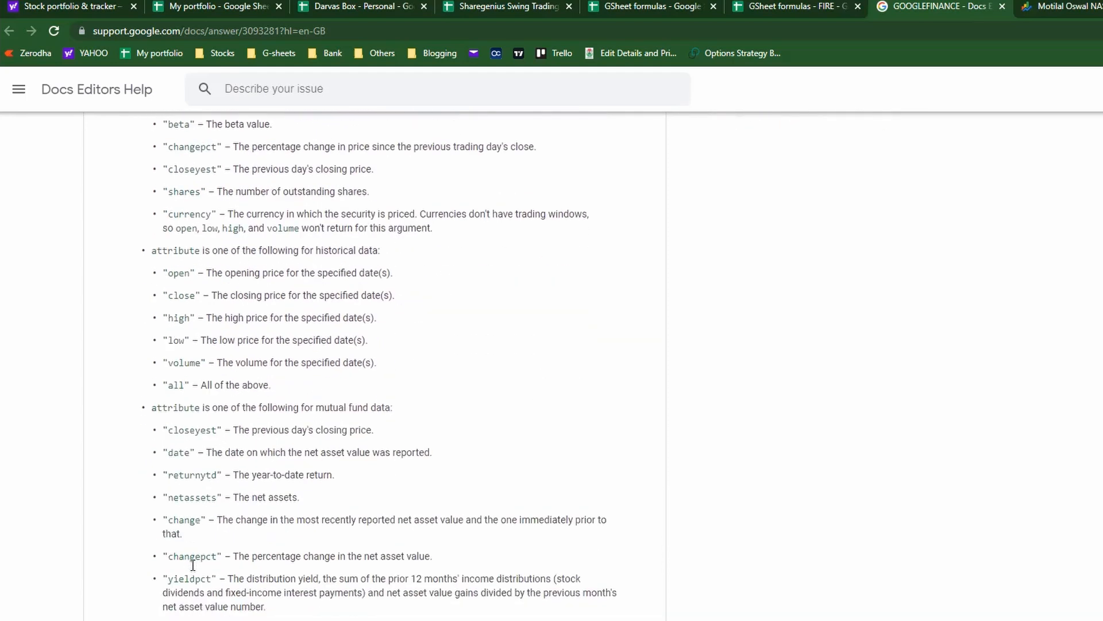
pyautogui.scroll(-4, 193, 564)
pyautogui.scroll(9, 193, 564)
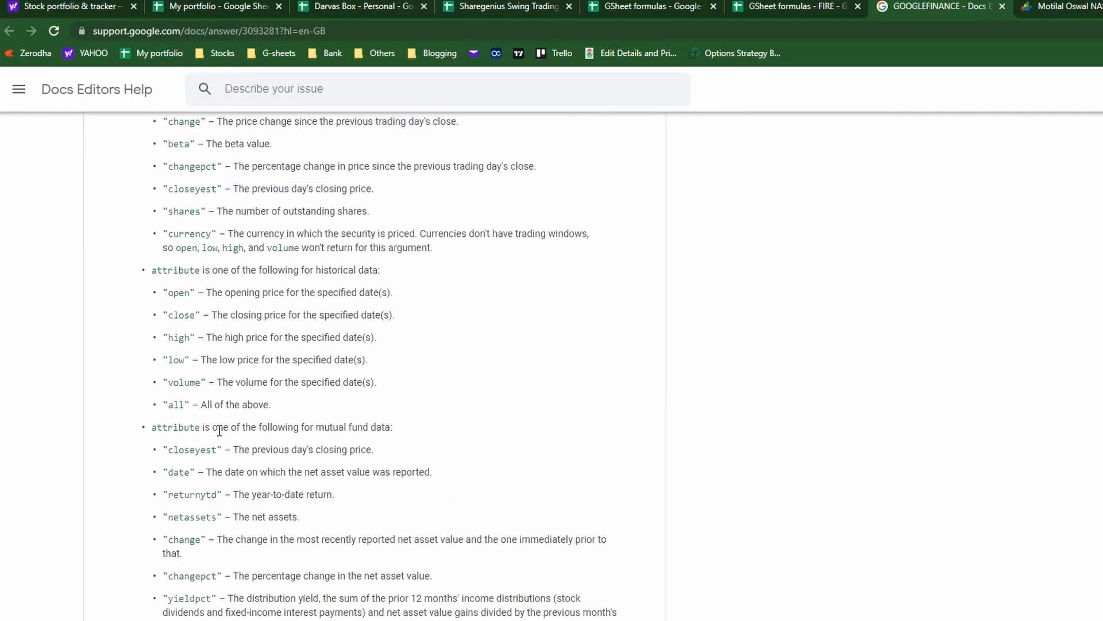
pyautogui.moveTo(218, 427); pyautogui.dragTo(385, 516)
pyautogui.click(371, 565)
pyautogui.scroll(-5, 365, 568)
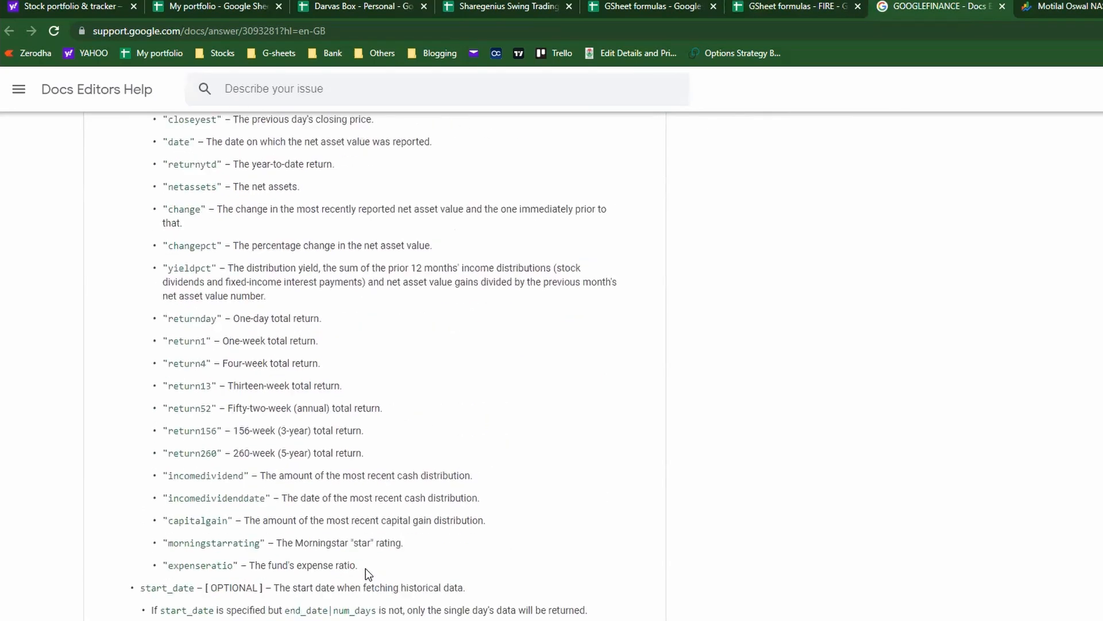
pyautogui.hotkey('ctrl', 'w')
# Move the blue cover shape down to reveal row 5 and inspect the today's high price formula in C5
pyautogui.click(980, 293)
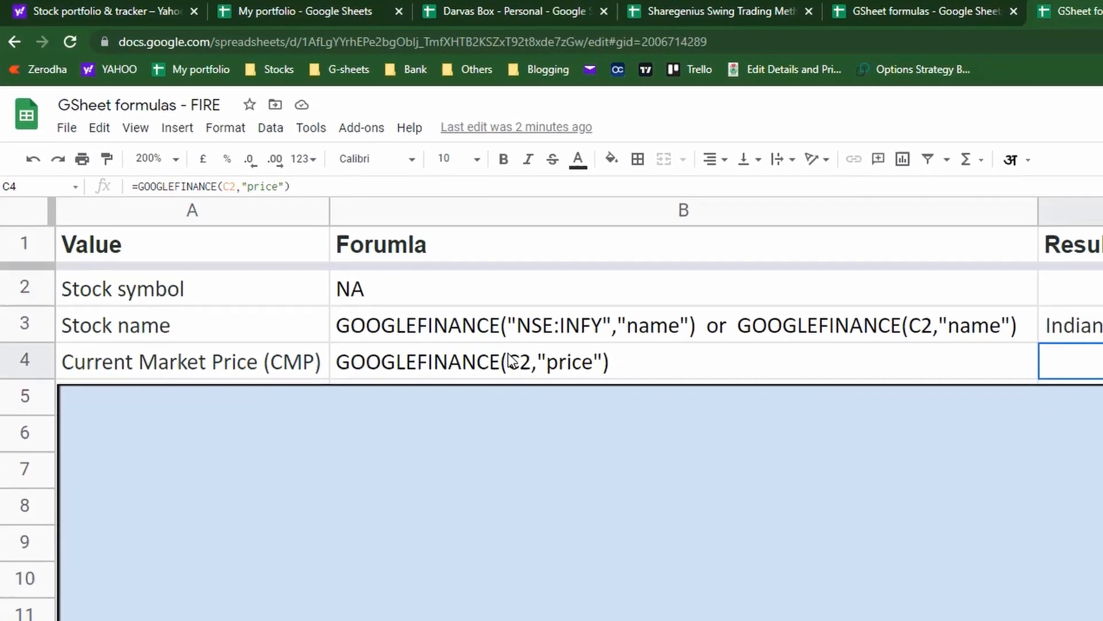
pyautogui.click(656, 493)
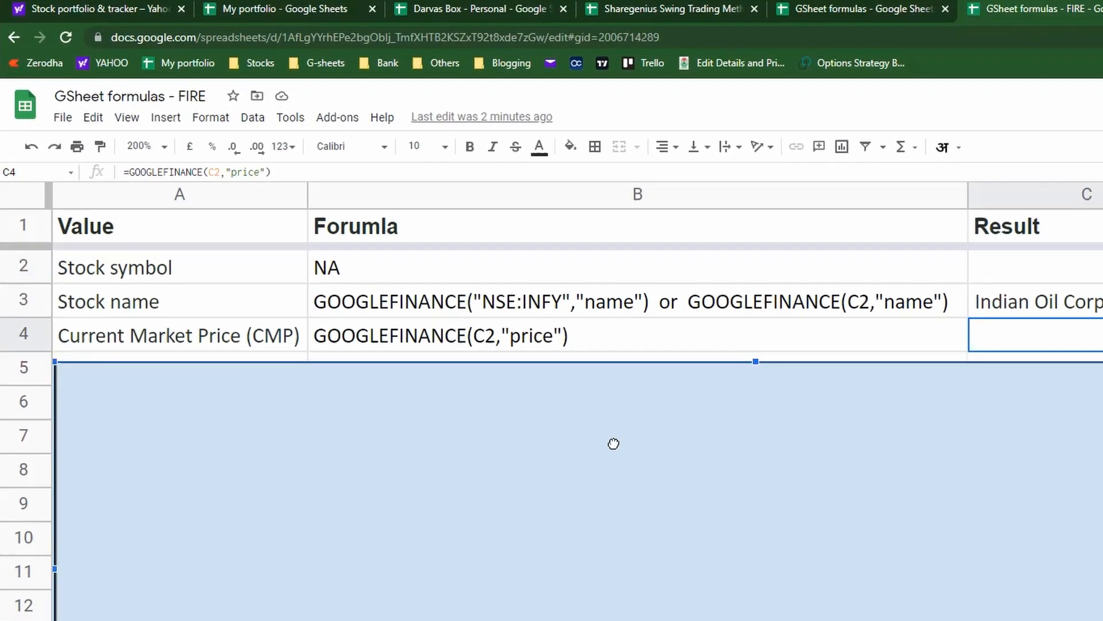
pyautogui.moveTo(647, 462); pyautogui.dragTo(646, 502)
pyautogui.moveTo(602, 466); pyautogui.dragTo(597, 458)
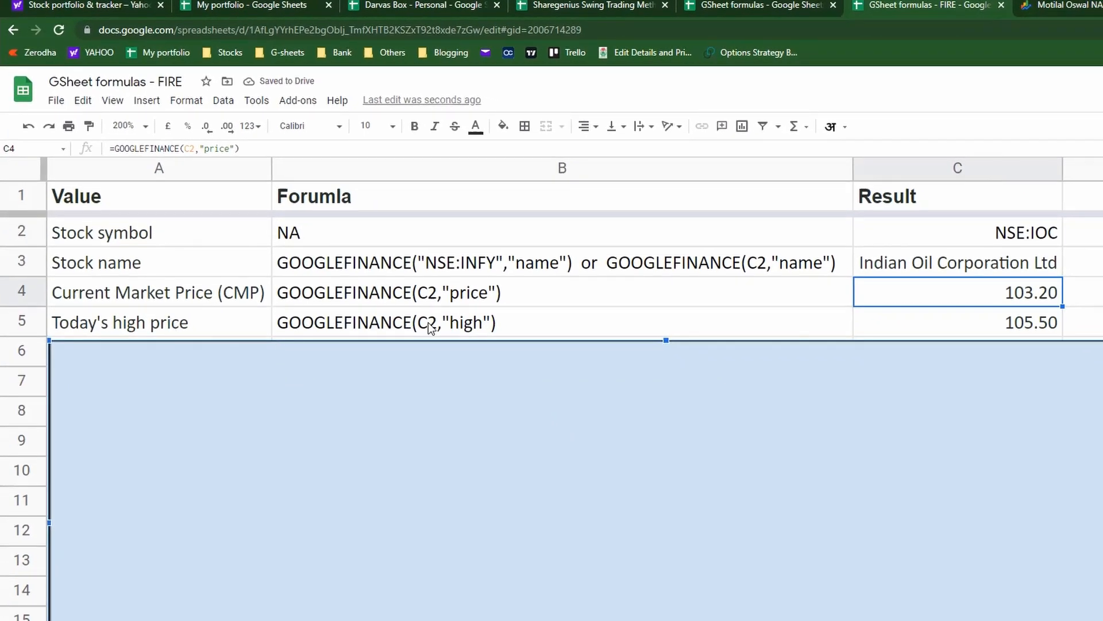
pyautogui.click(975, 327)
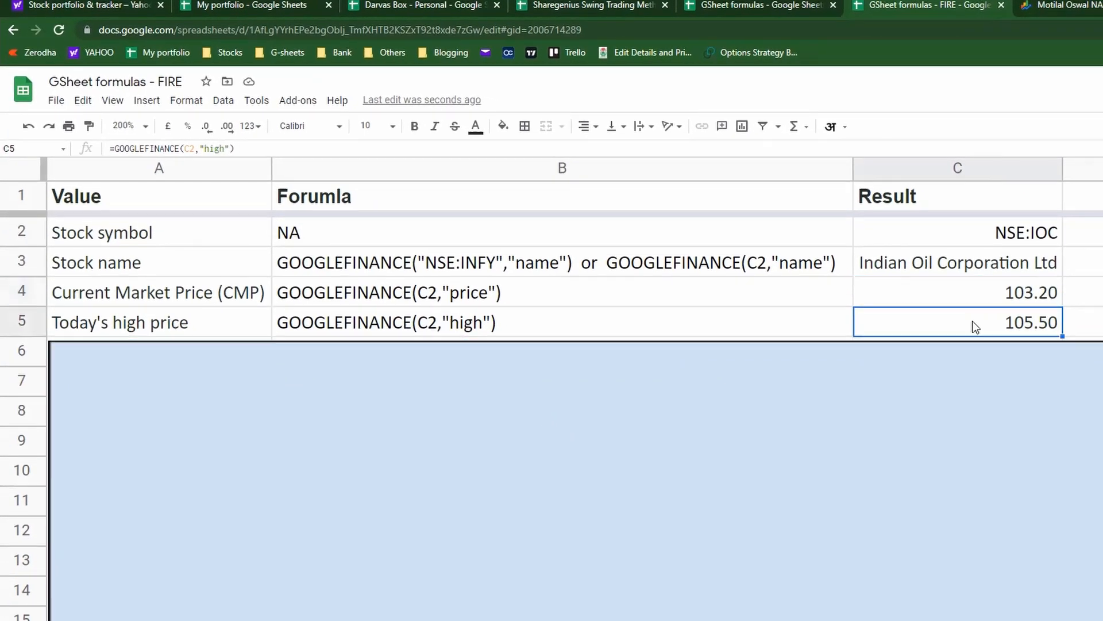
# Change the stock symbol in C2 to NSE:TCS and fit column C's width to the stock name
pyautogui.click(1007, 240)
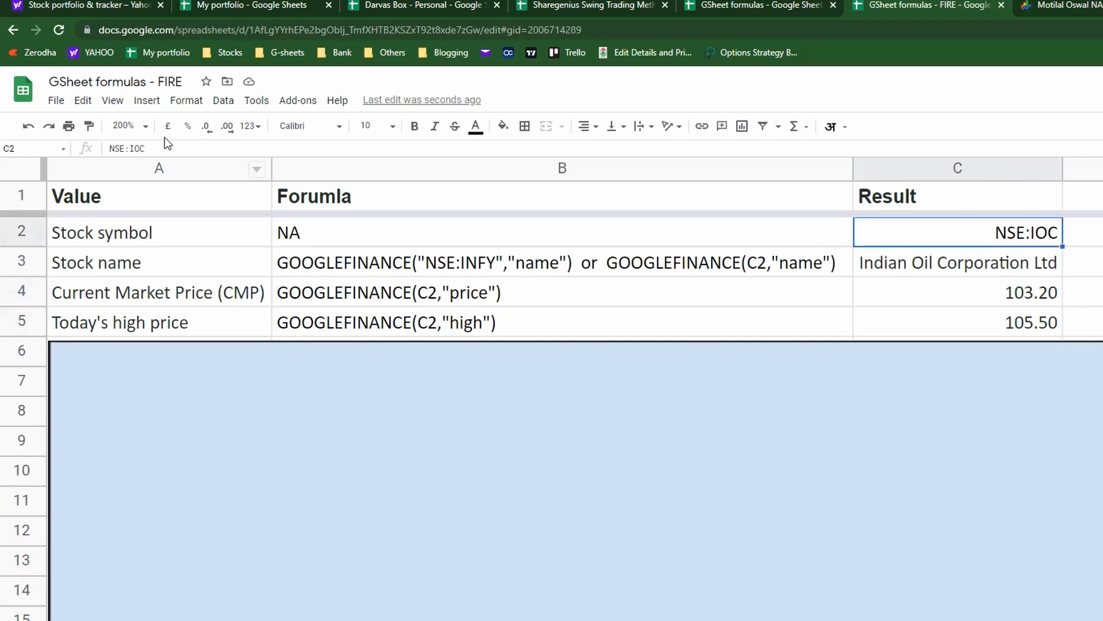
pyautogui.moveTo(131, 151); pyautogui.dragTo(187, 153)
pyautogui.write('TCS')
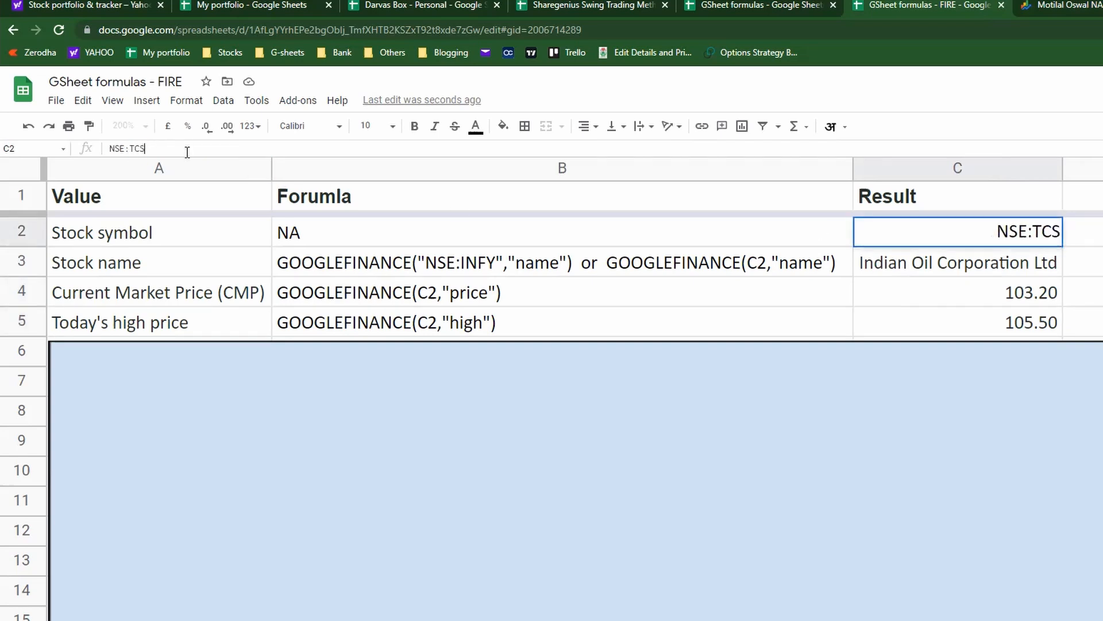
pyautogui.press('Return')
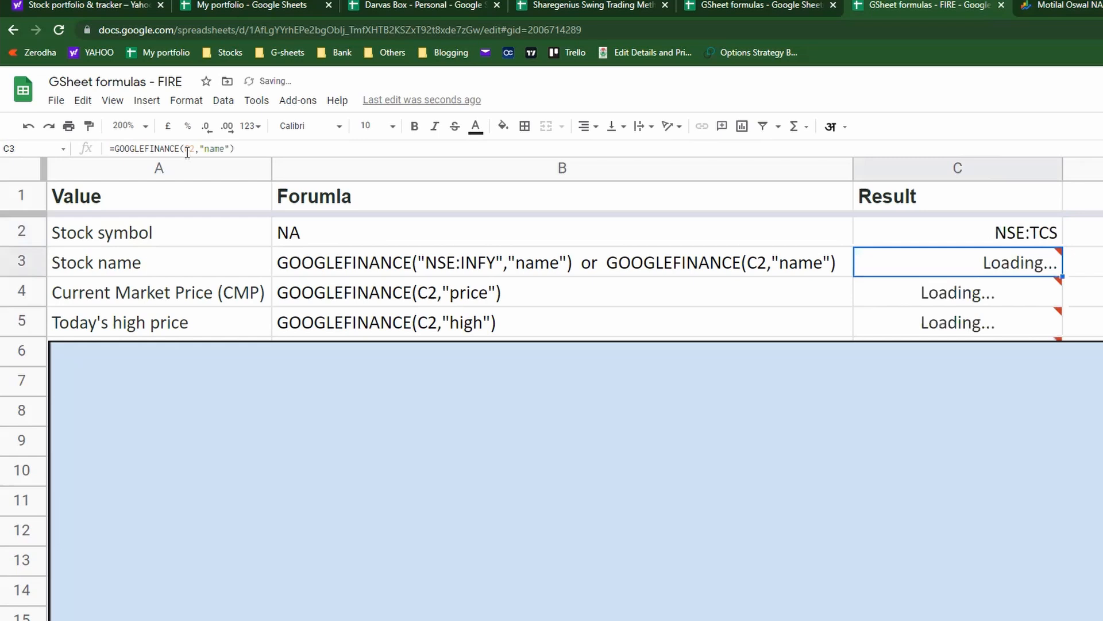
pyautogui.doubleClick(1061, 173)
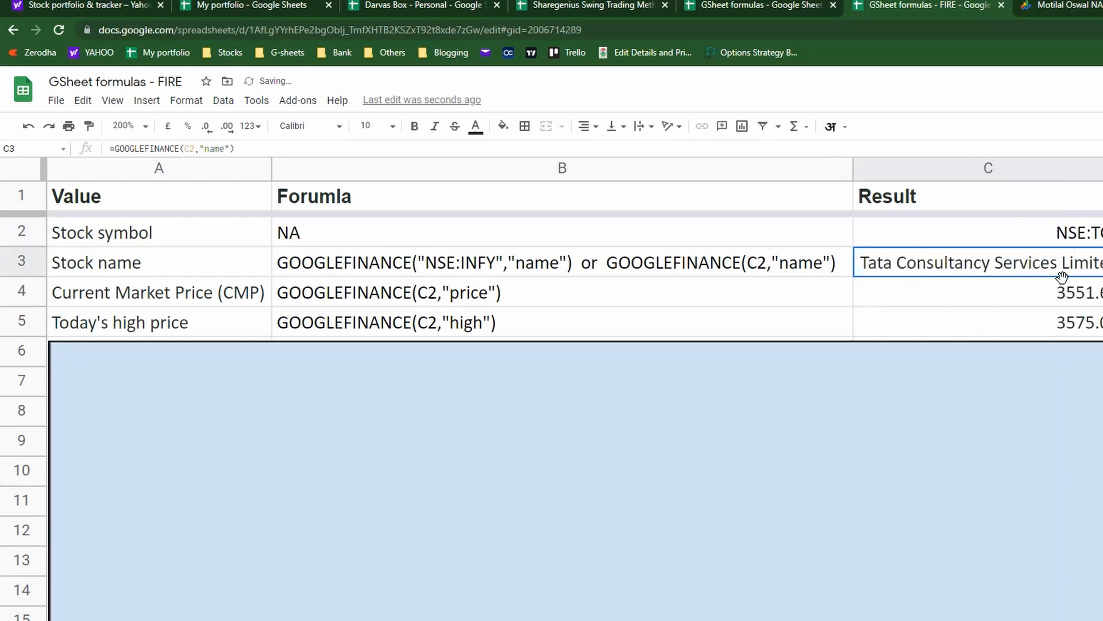
# Inspect the current market price formula in C4 and move the blue cover shape down to reveal the next row
pyautogui.click(1052, 297)
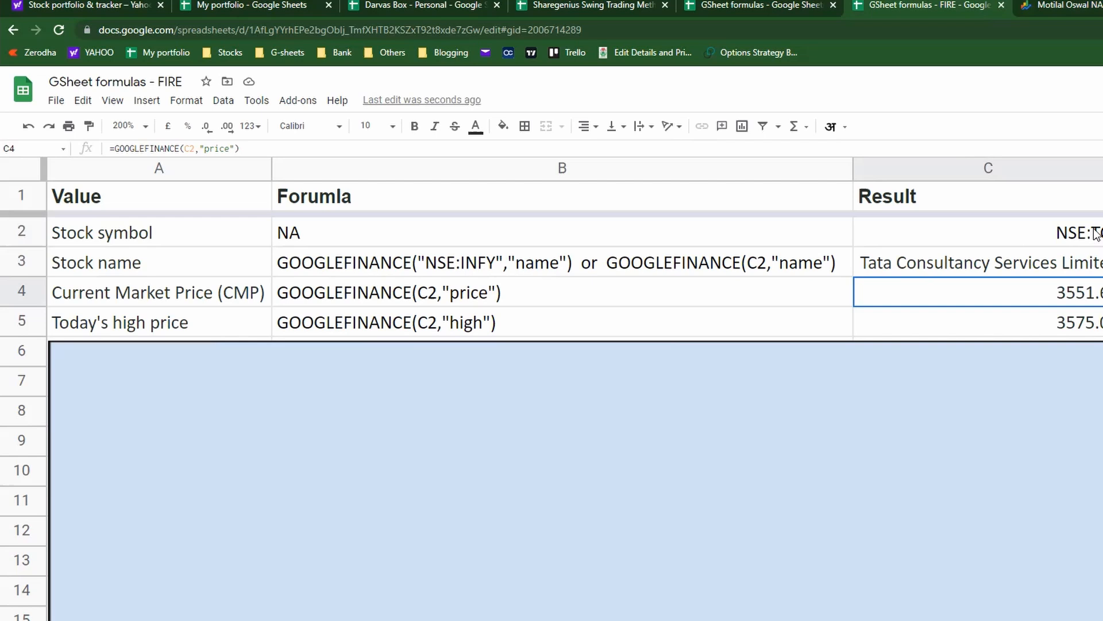
pyautogui.moveTo(513, 387); pyautogui.dragTo(513, 424)
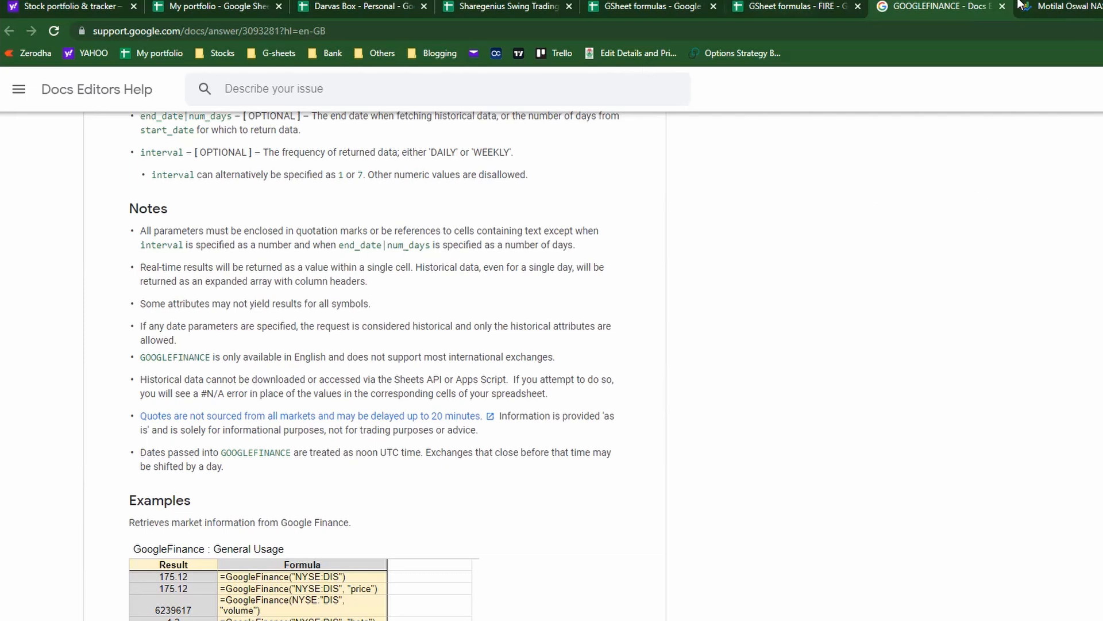
# Return to the GSheet formulas - FIRE spreadsheet, dismiss the function help and leave the low price formula in C6 without editing it
pyautogui.hotkey('ctrl', 'shift', 'Tab')
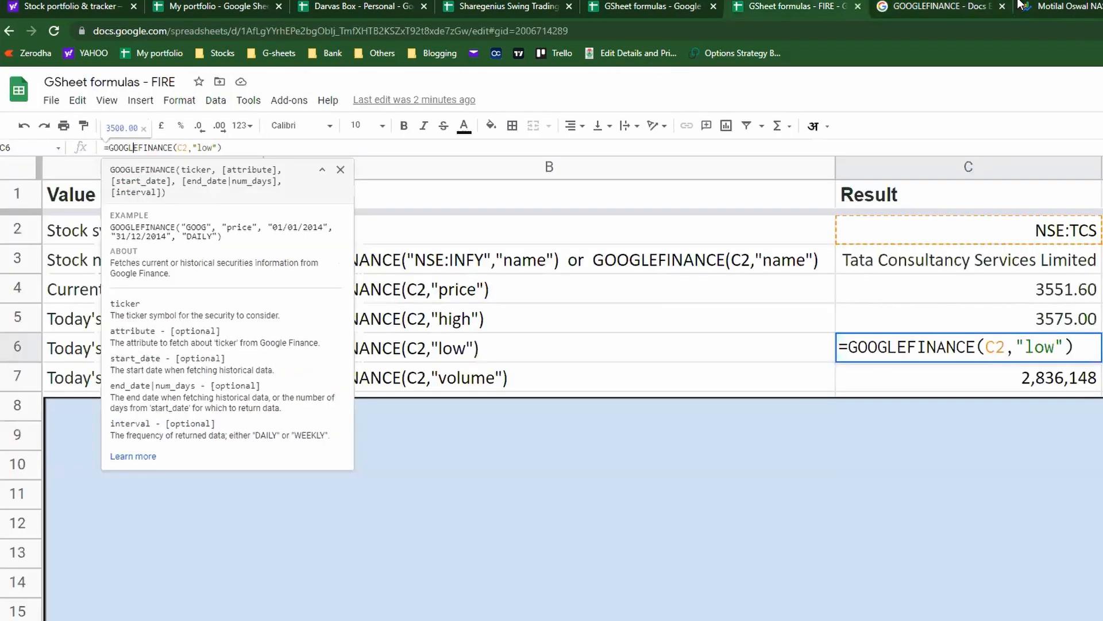
pyautogui.click(340, 170)
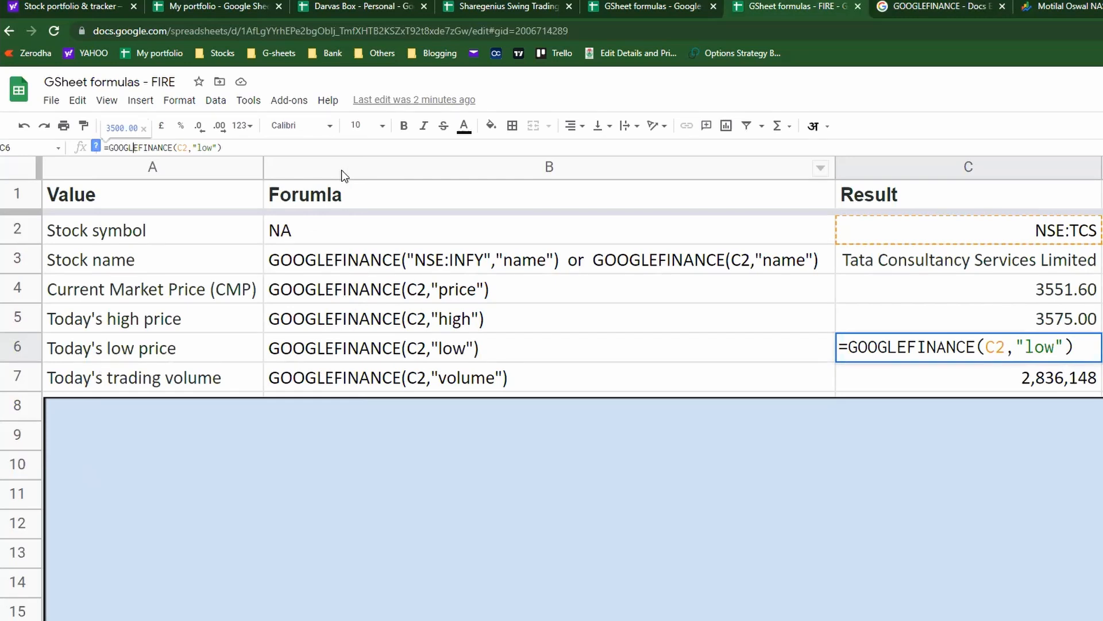
pyautogui.press('Escape')
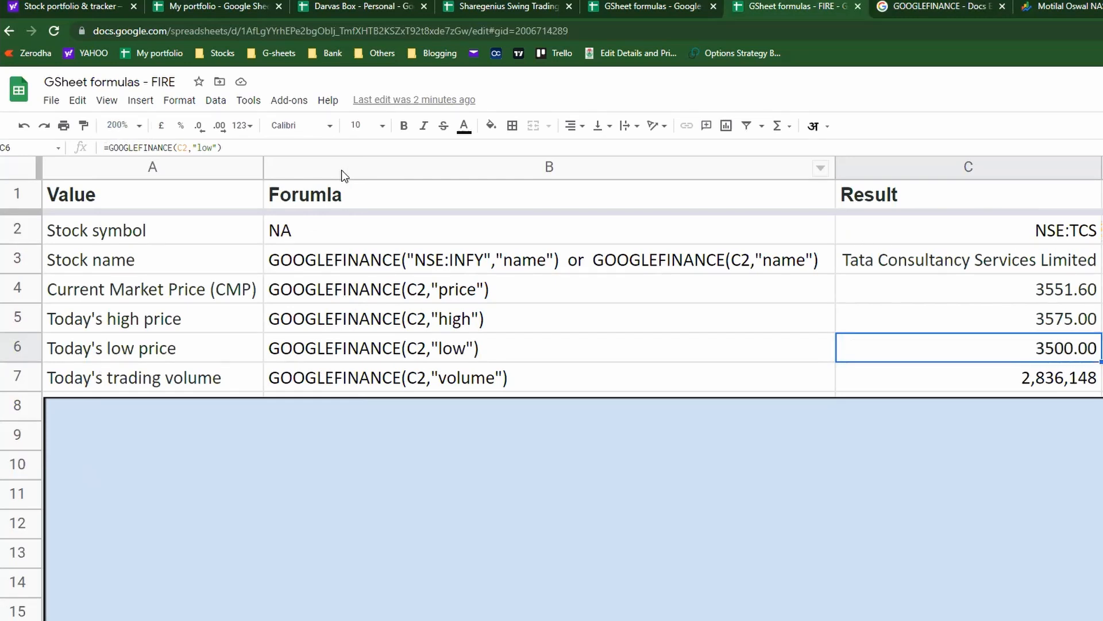
# Move the blue cover shape down below row 10 to reveal the 52 Week High and 52 Week Low rows
pyautogui.scroll(-1, 412, 432)
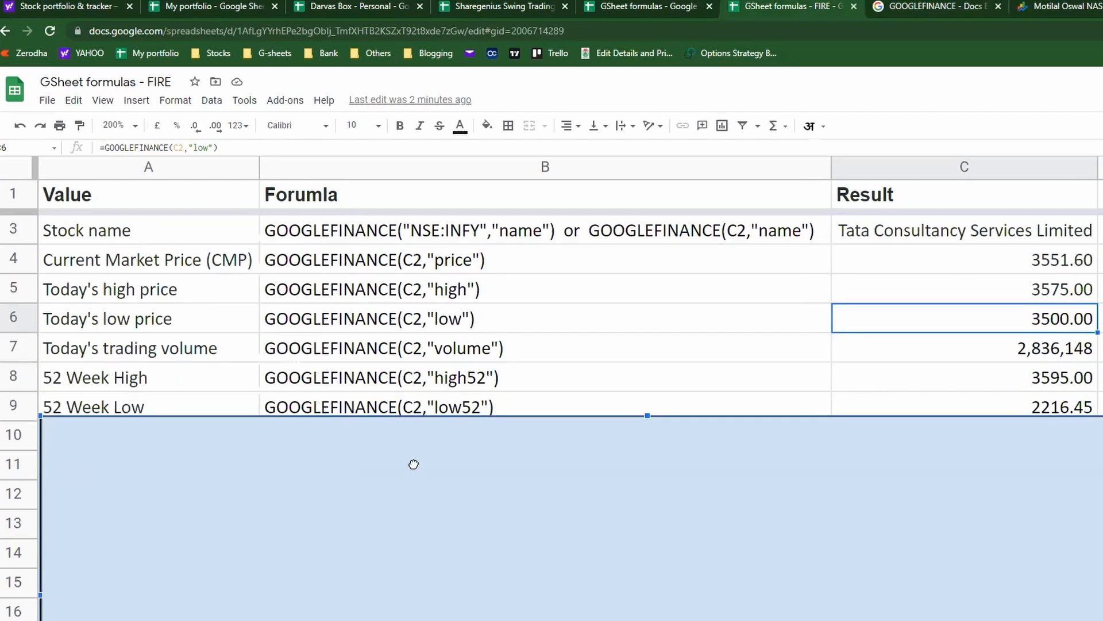
pyautogui.moveTo(413, 466); pyautogui.dragTo(414, 499)
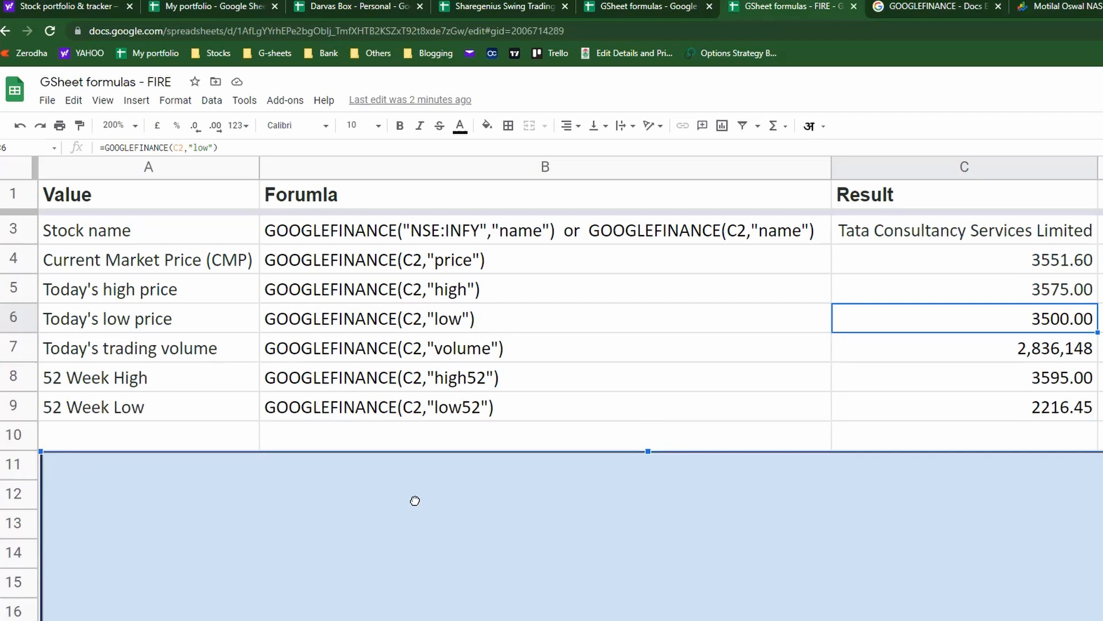